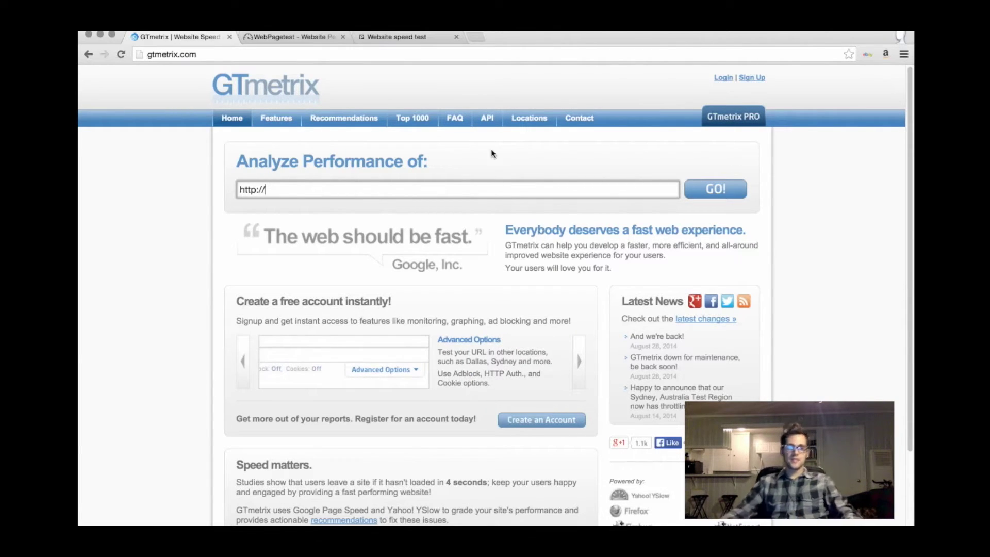
Enter antpb.com in GTmetrix's Analyze Performance field and start the analysis
left_click(151, 55)
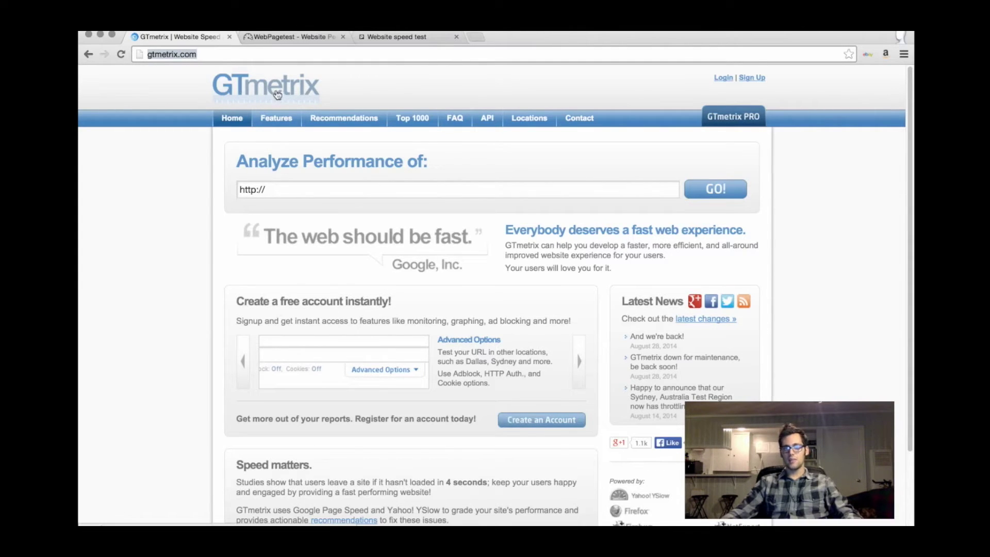
left_click(338, 191)
left_click(85, 146)
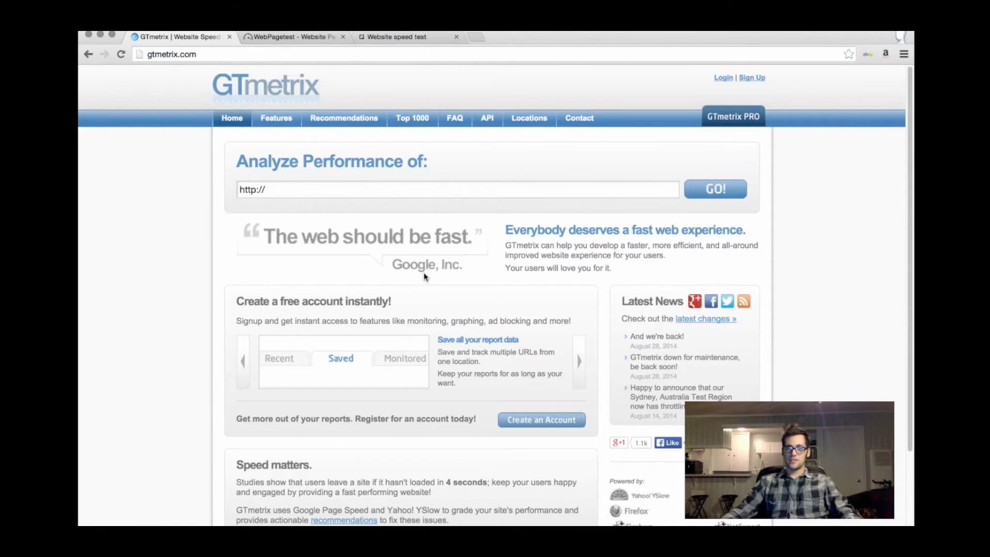
left_click(305, 190)
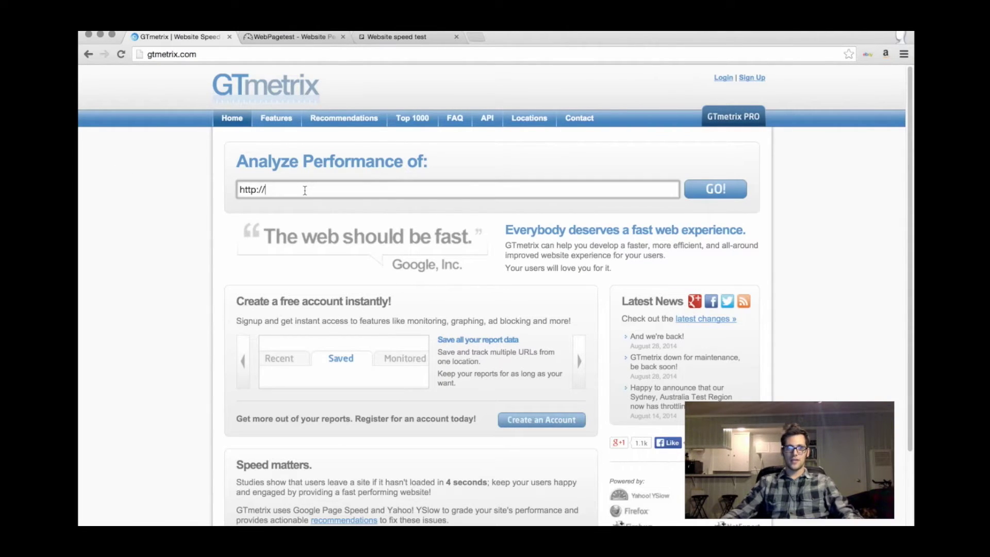
type("antpb.com")
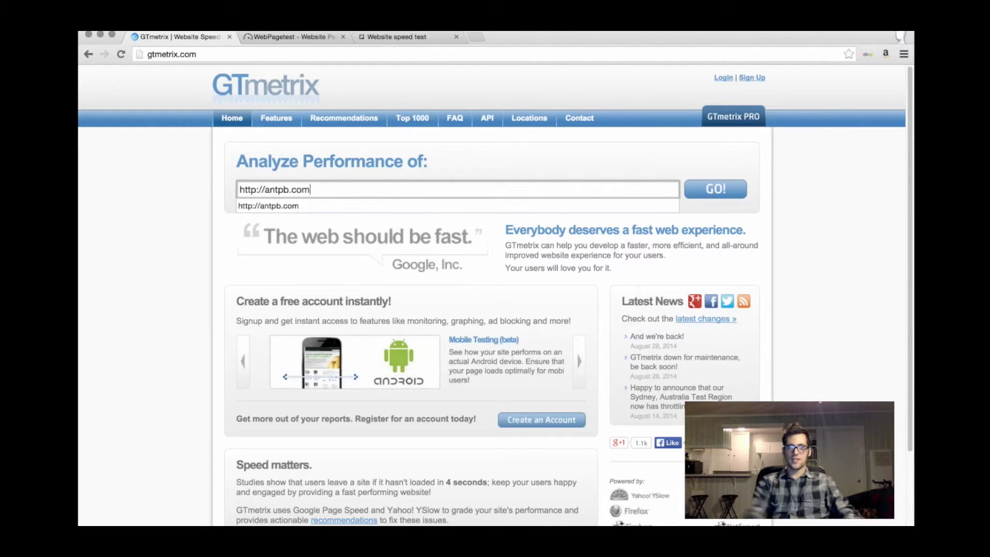
left_click(717, 189)
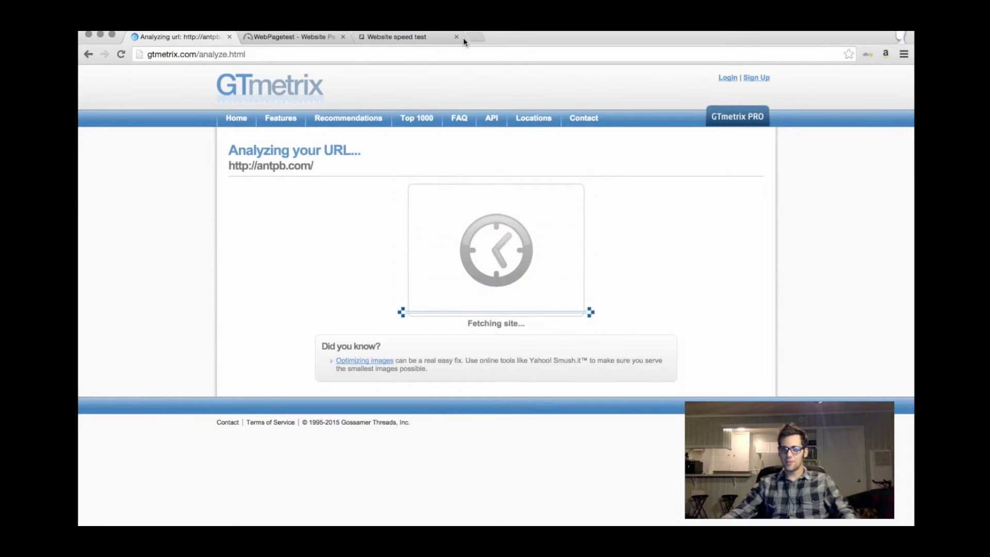
Load antpb.com in a new browser tab and scroll through its blog home page
left_click(477, 36)
type("antpb.com")
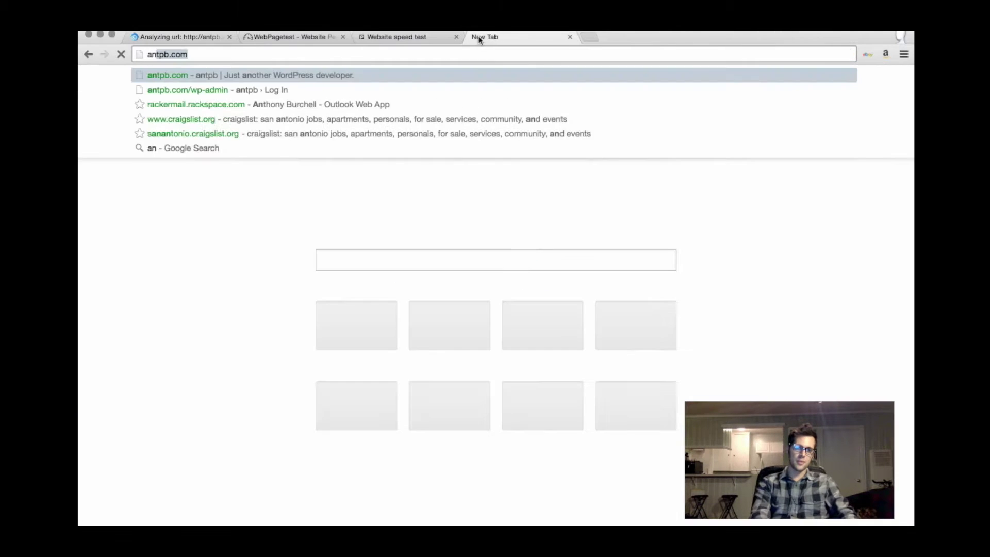
key("Return")
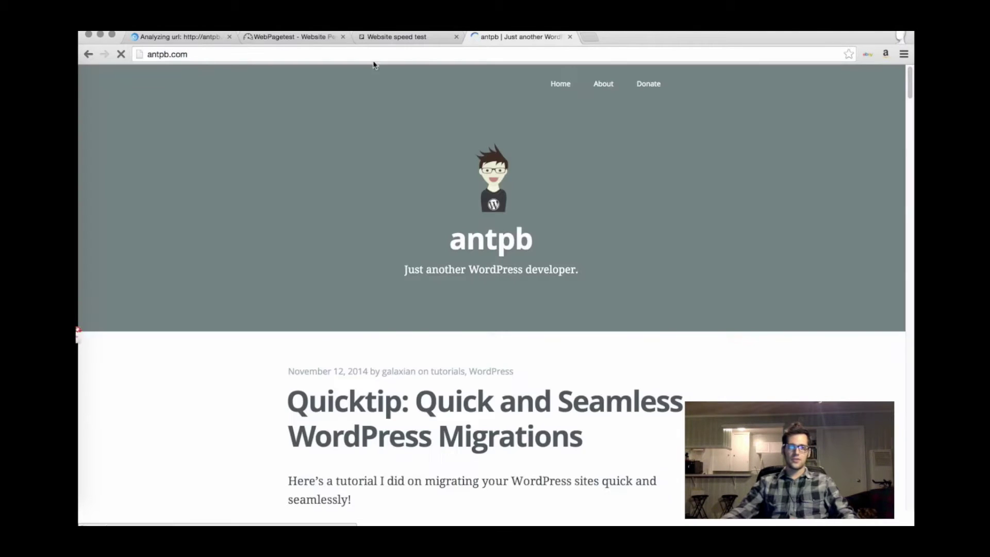
scroll(412, 338, "down", 1)
scroll(412, 338, "down", 20)
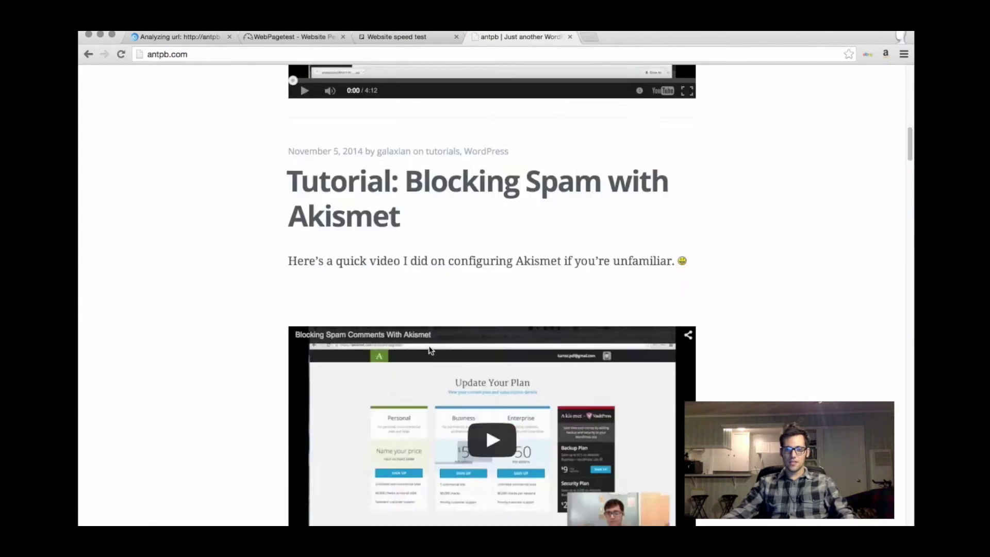
scroll(421, 342, "down", 5)
scroll(420, 340, "up", 10)
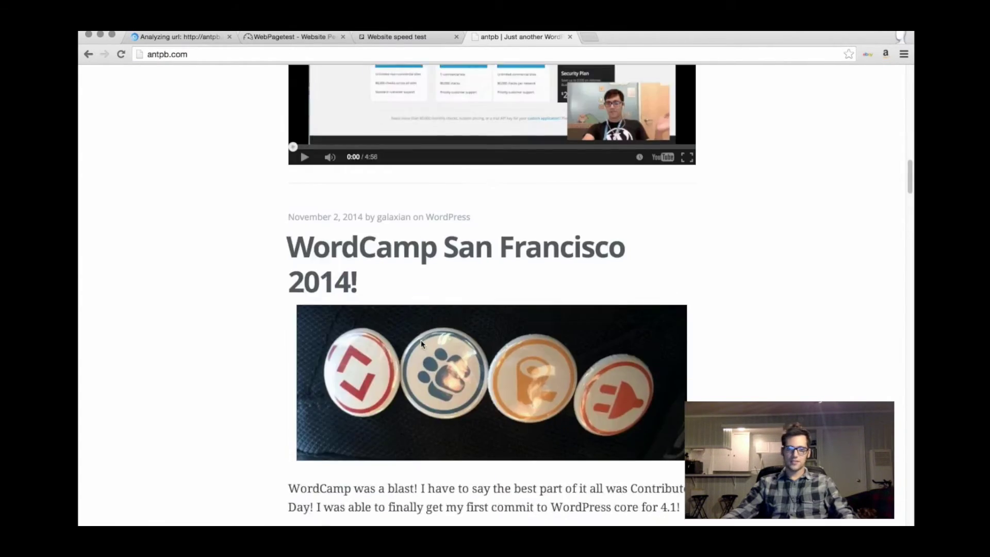
scroll(420, 339, "down", 20)
scroll(421, 343, "down", 20)
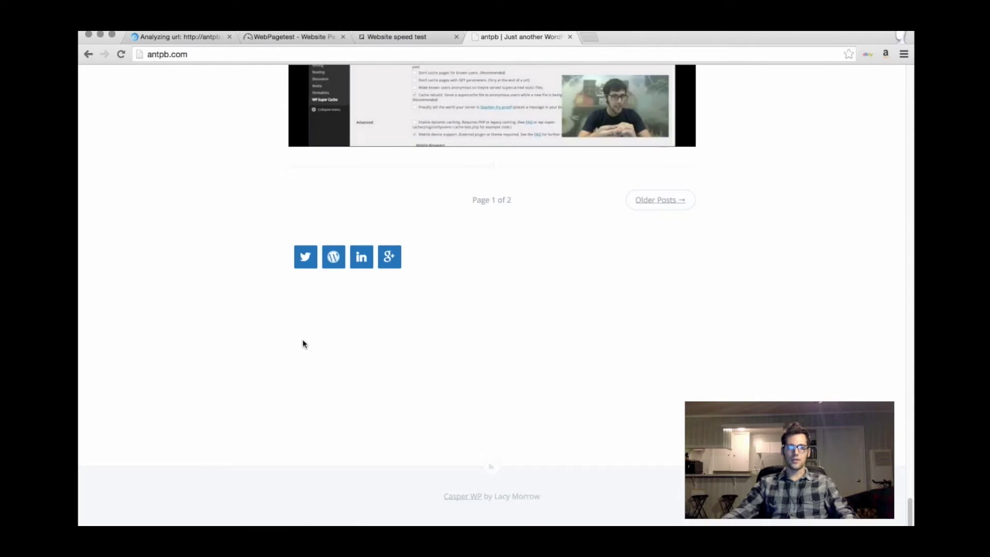
scroll(304, 343, "up", 20)
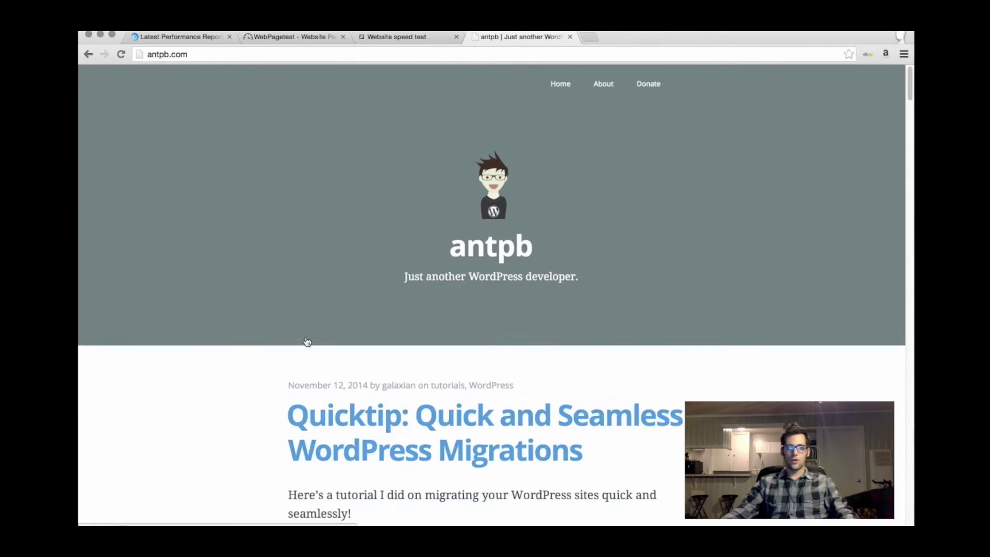
In the GTmetrix report, note the 77% Page Speed grade and expand 'Remove query strings from static resources'
left_click(161, 37)
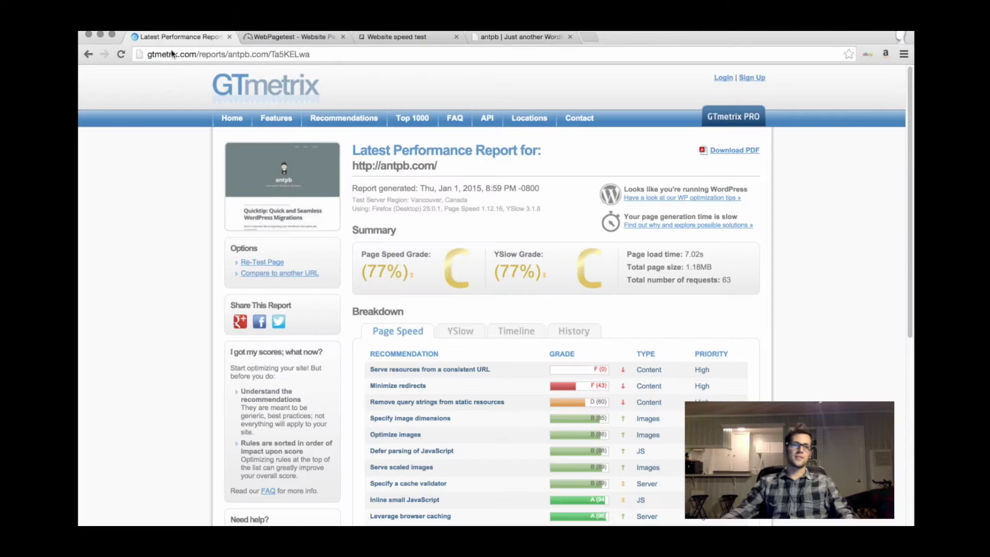
triple_click(388, 273)
scroll(438, 299, "down", 3)
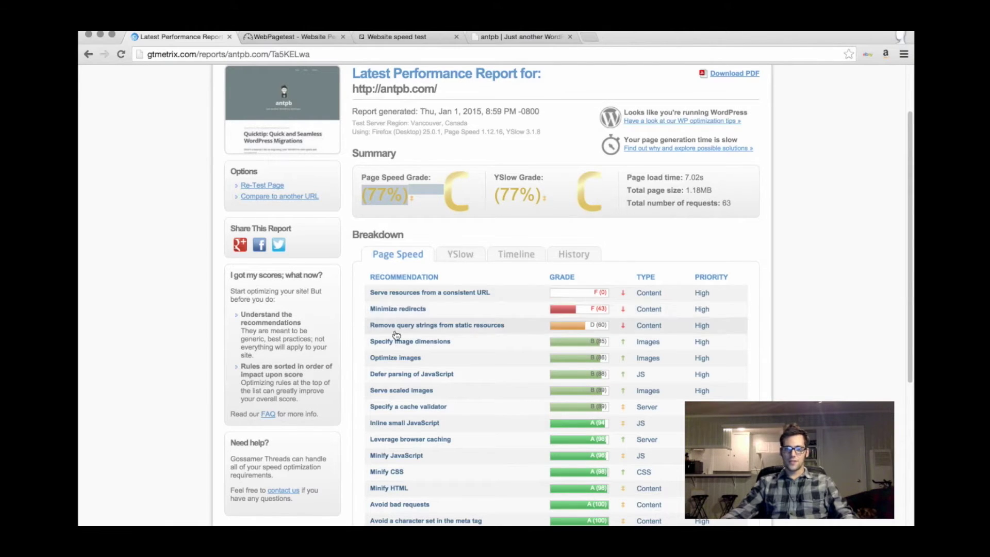
scroll(462, 331, "down", 1)
scroll(463, 331, "down", 5)
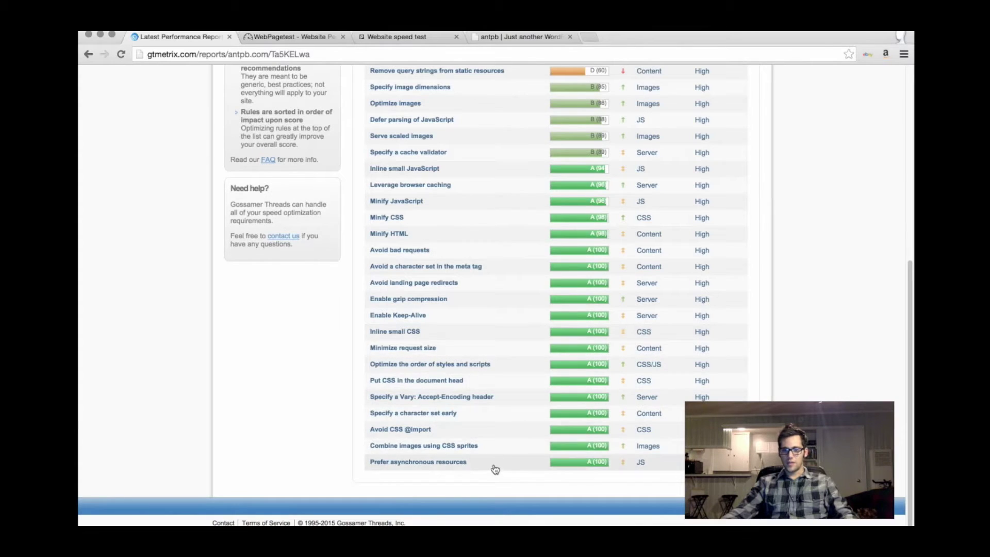
scroll(495, 466, "up", 4)
scroll(498, 431, "up", 3)
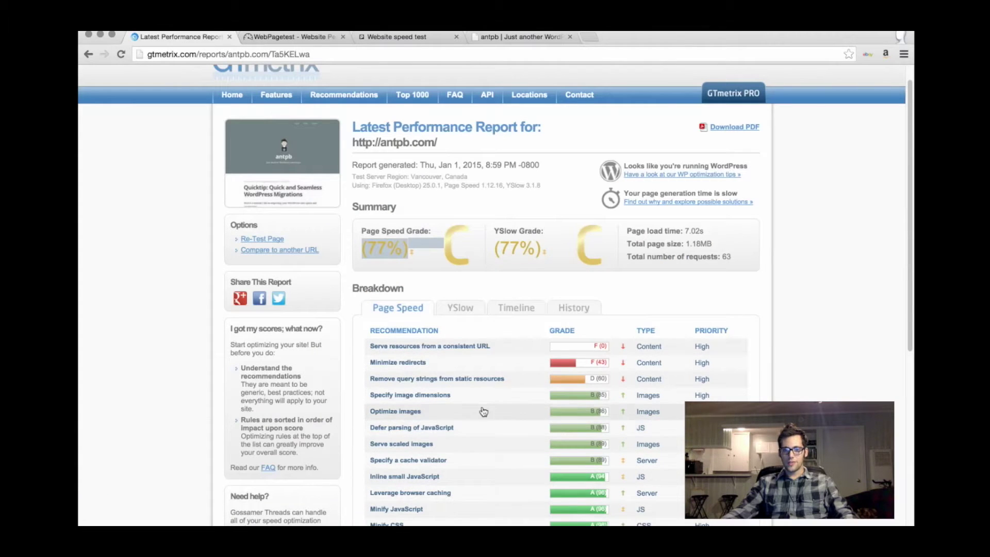
left_click(427, 380)
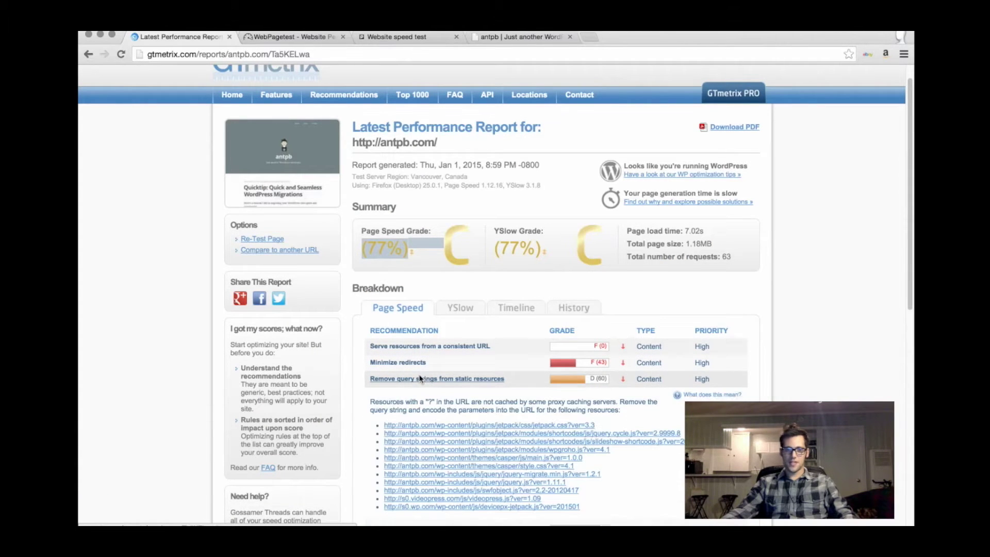
scroll(486, 418, "down", 2)
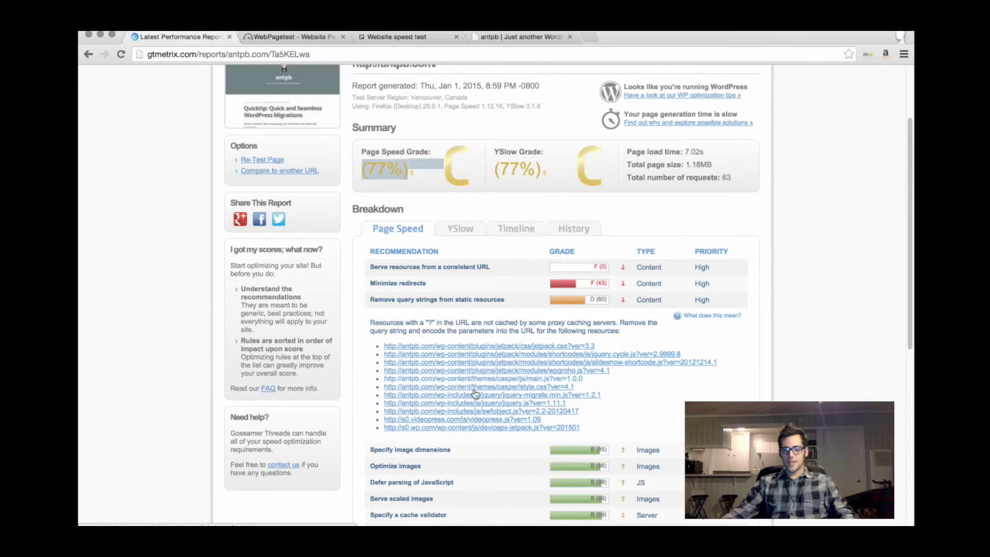
left_click(464, 302)
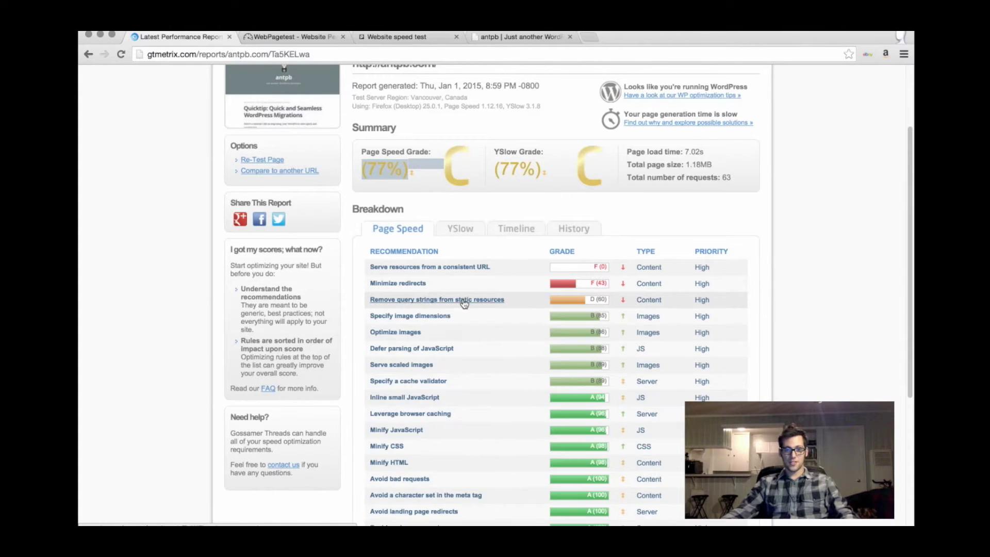
left_click(410, 283)
left_click(411, 283)
left_click(411, 267)
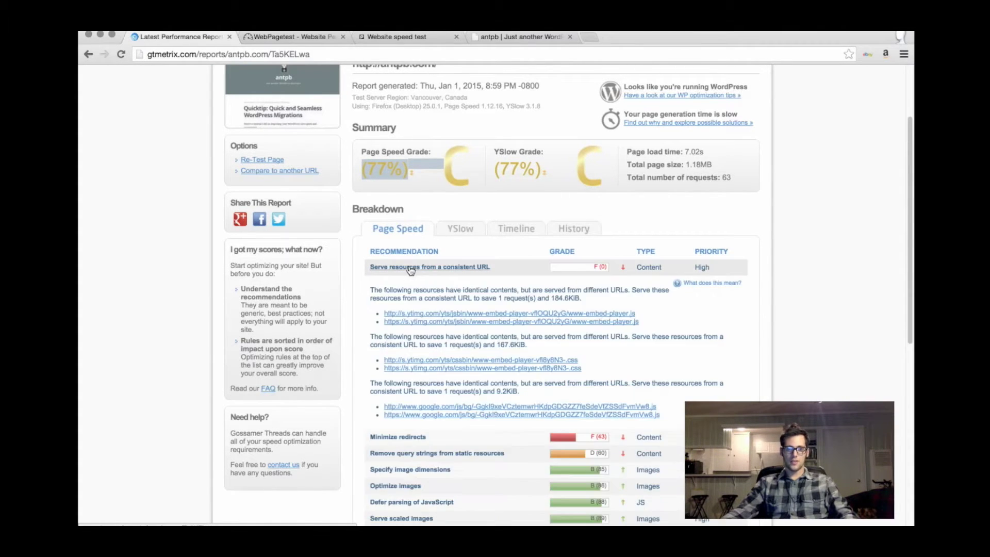
left_click(411, 267)
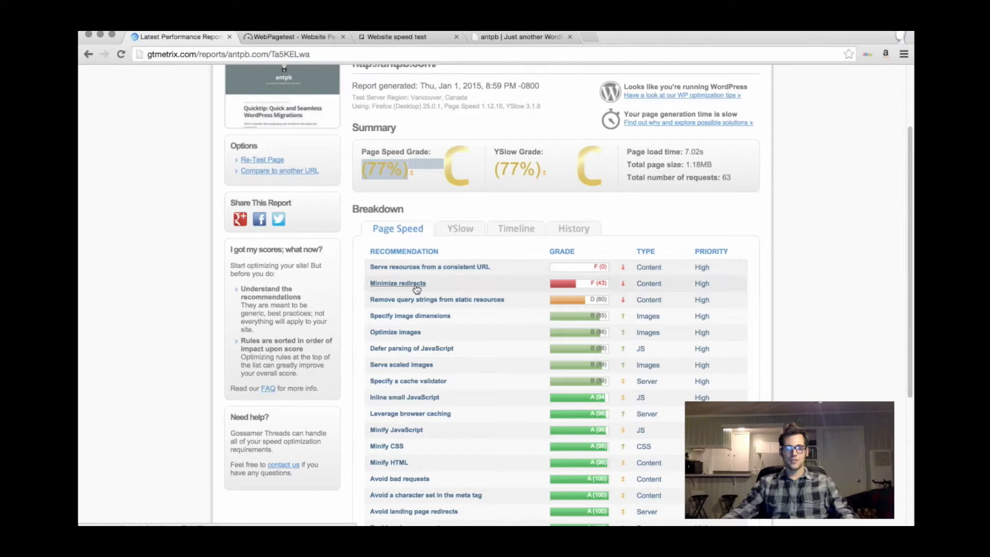
left_click(412, 283)
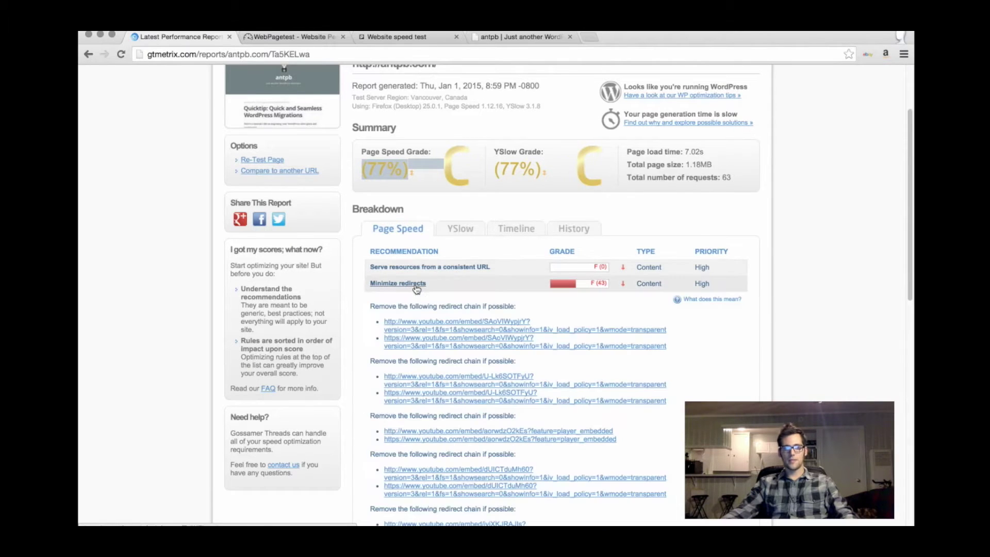
double_click(384, 306)
left_click_drag(445, 305, 486, 306)
scroll(472, 317, "down", 1)
scroll(472, 316, "down", 3)
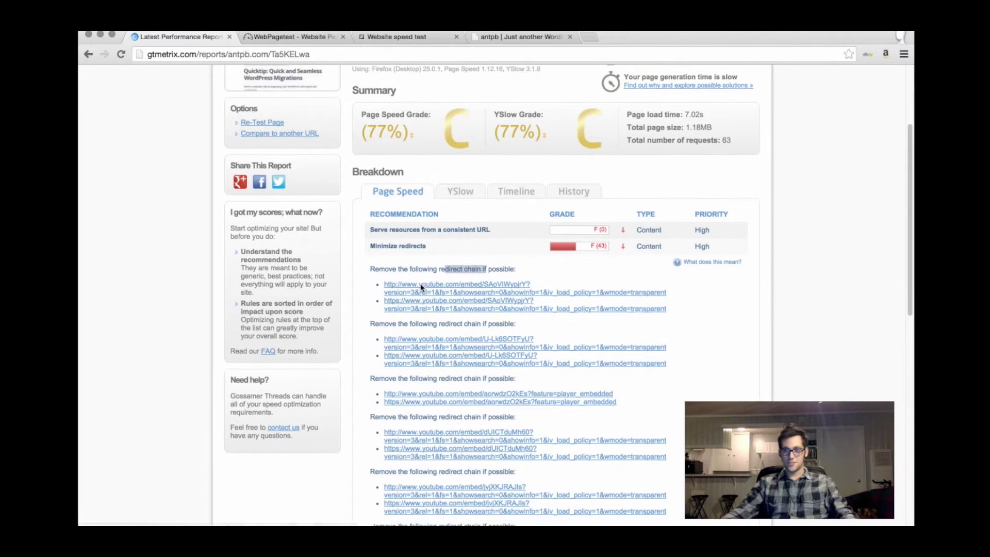
scroll(441, 356, "down", 5)
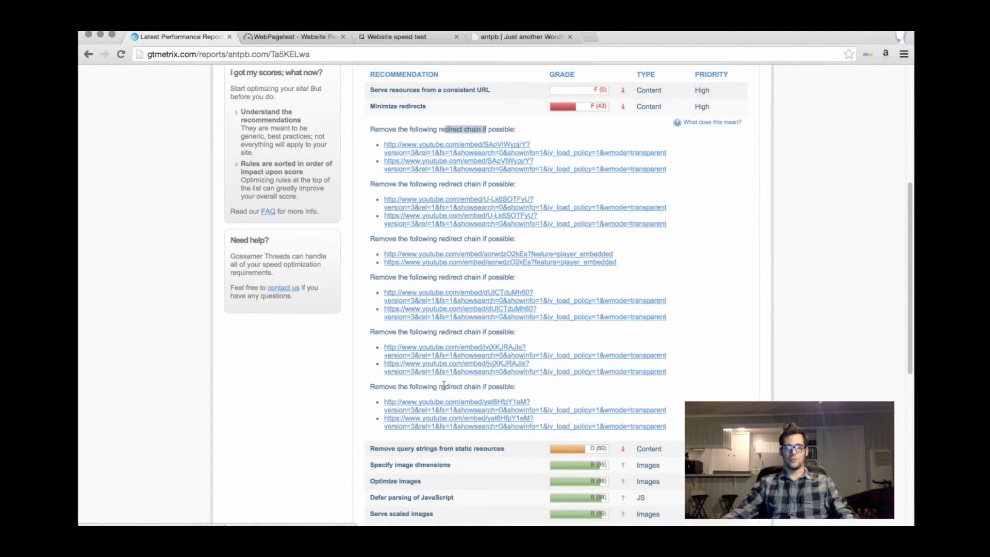
scroll(448, 397, "up", 7)
scroll(454, 381, "up", 1)
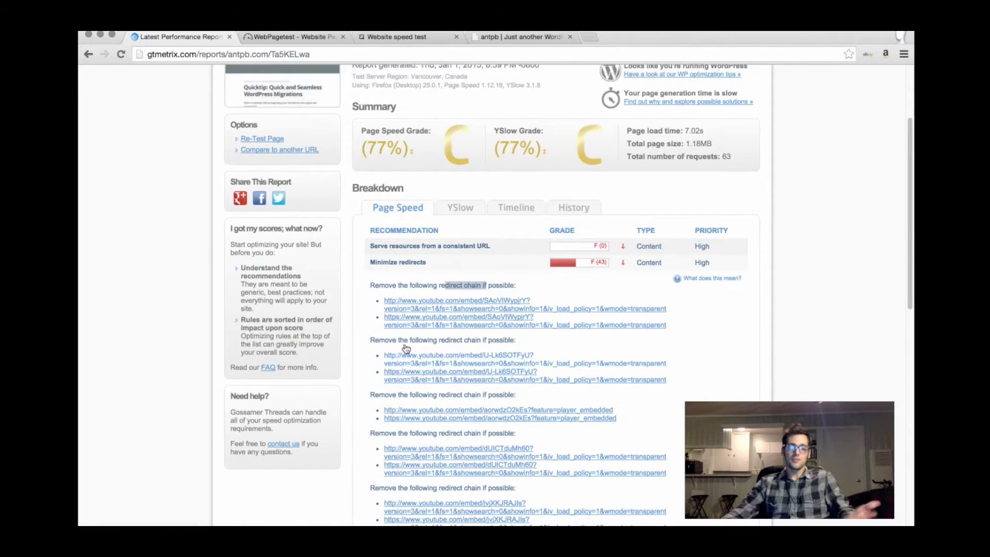
left_click(388, 264)
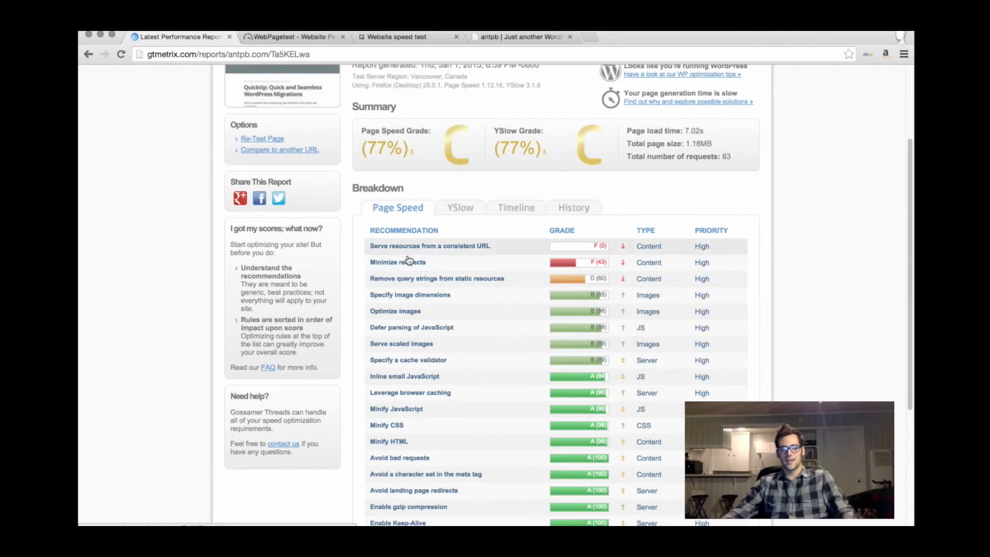
scroll(408, 269, "up", 1)
scroll(409, 273, "up", 1)
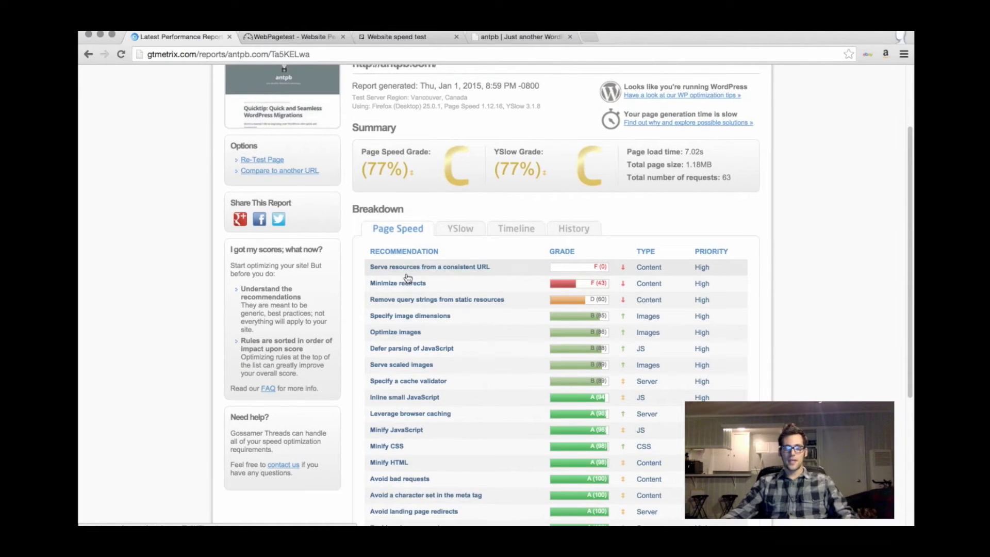
double_click(698, 151)
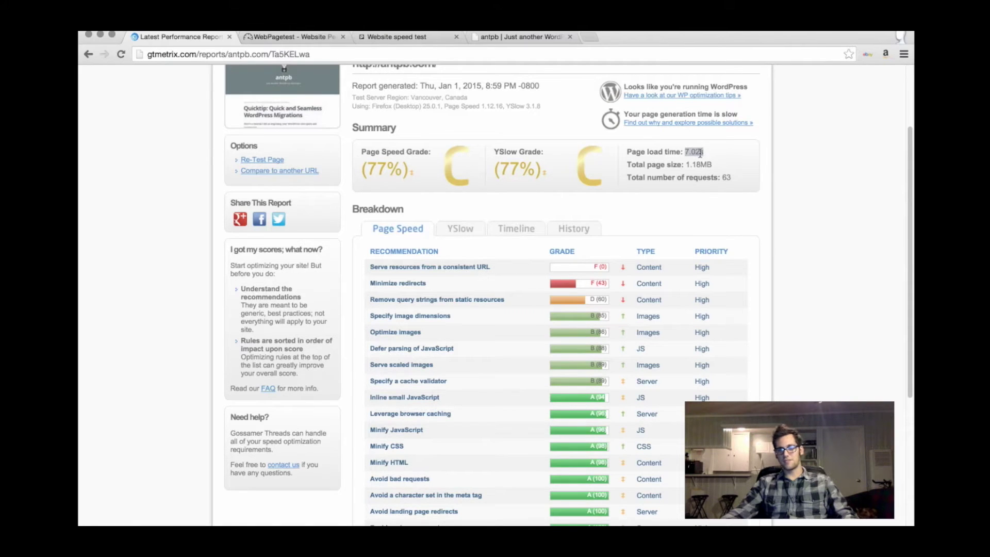
triple_click(700, 151)
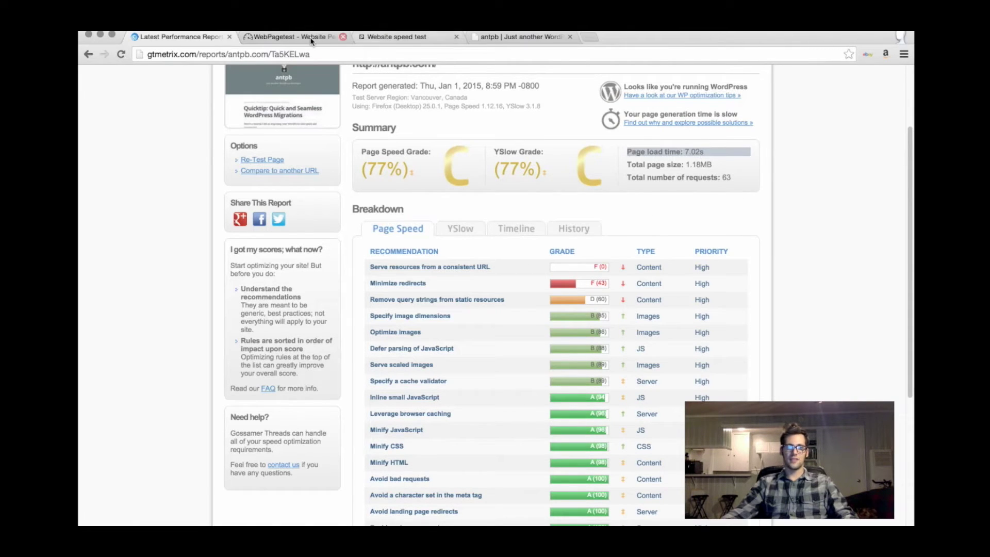
scroll(490, 273, "up", 3)
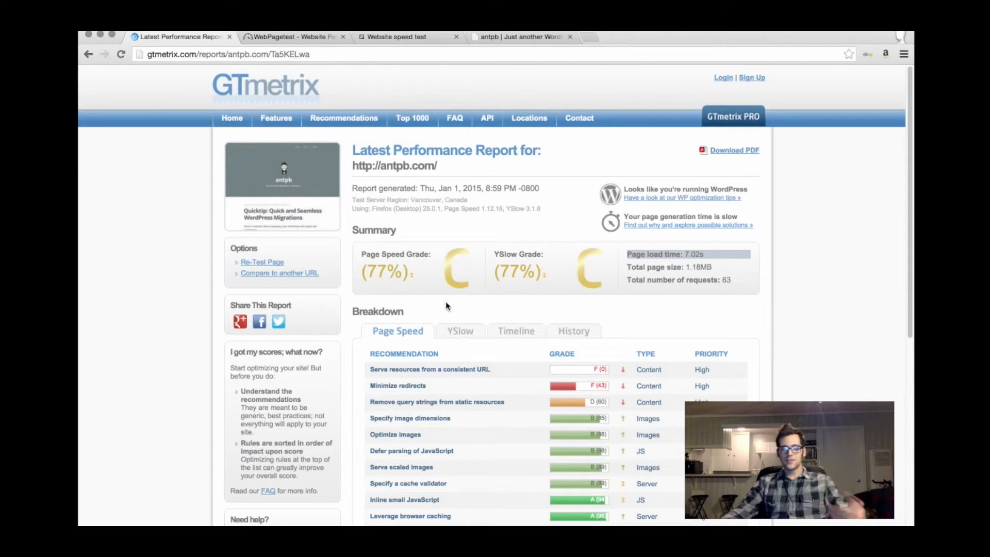
scroll(446, 306, "down", 2)
scroll(450, 304, "up", 2)
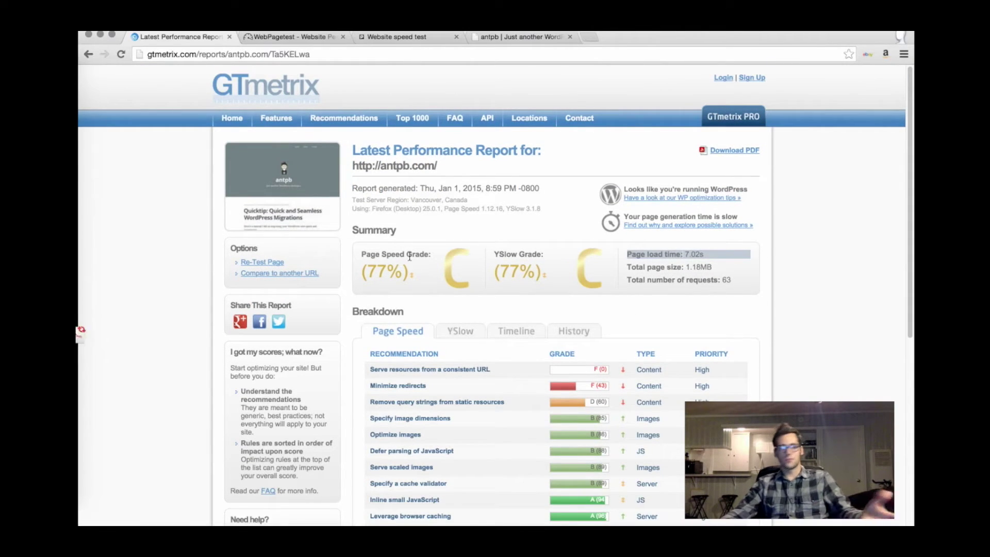
left_click(274, 37)
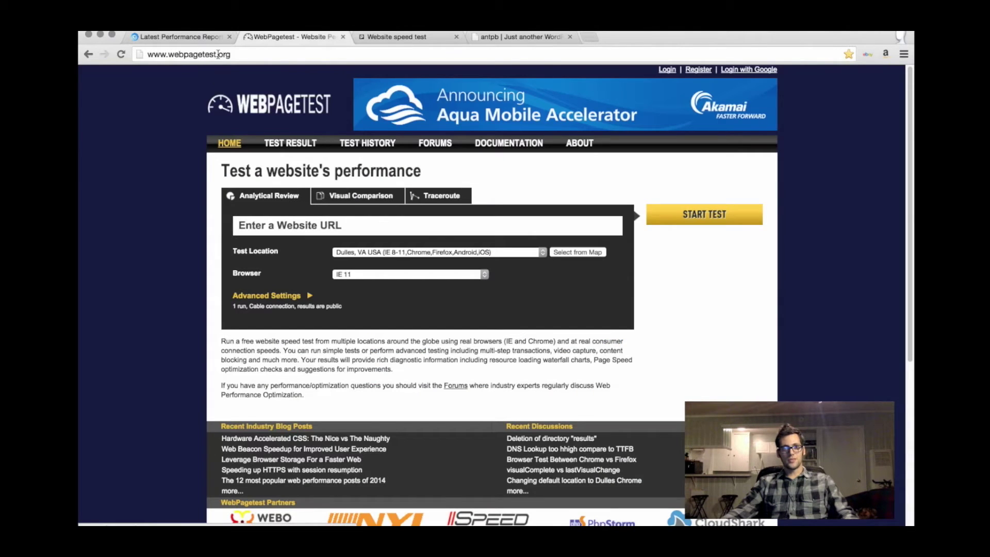
Enter antpb.com as the WebPageTest Website URL and start the test
left_click(171, 54)
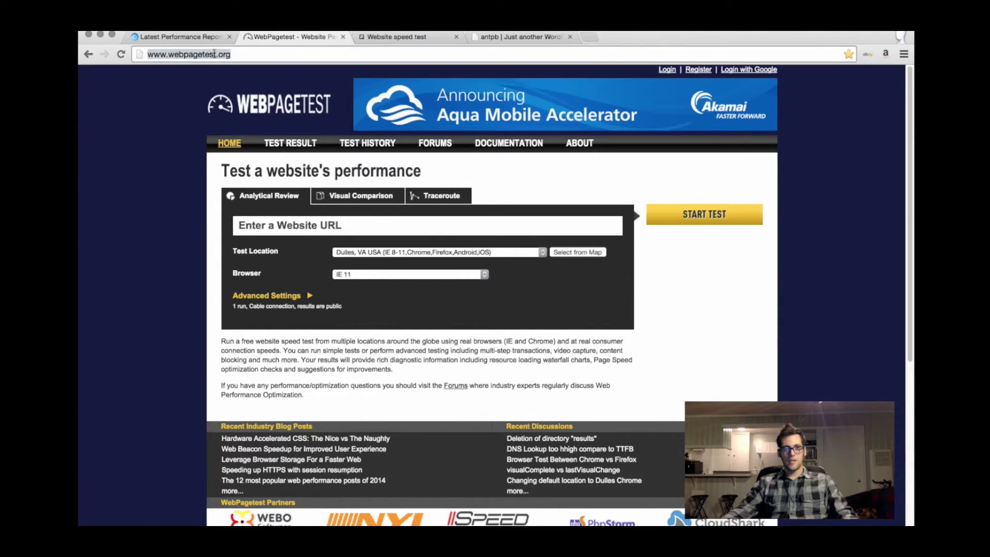
left_click(301, 224)
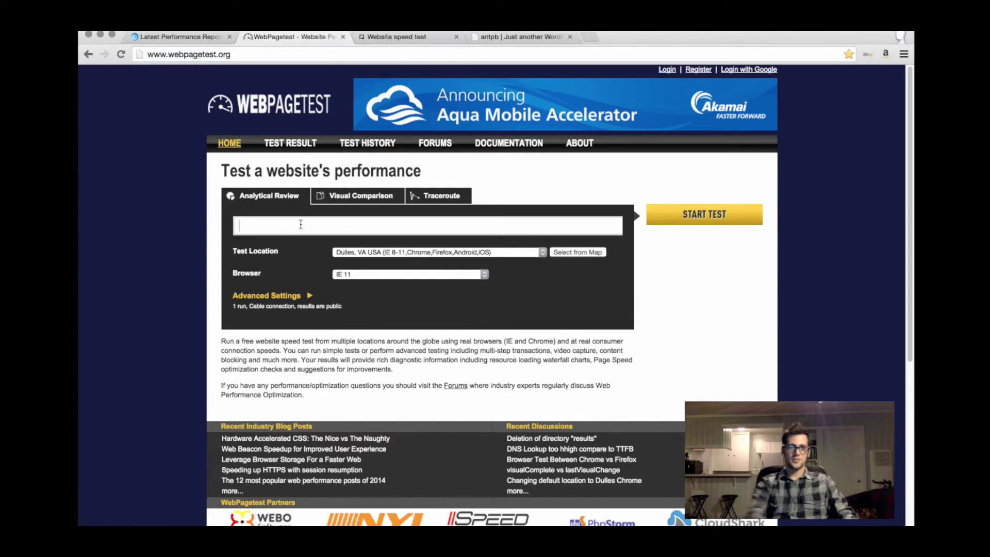
type("antpb.com")
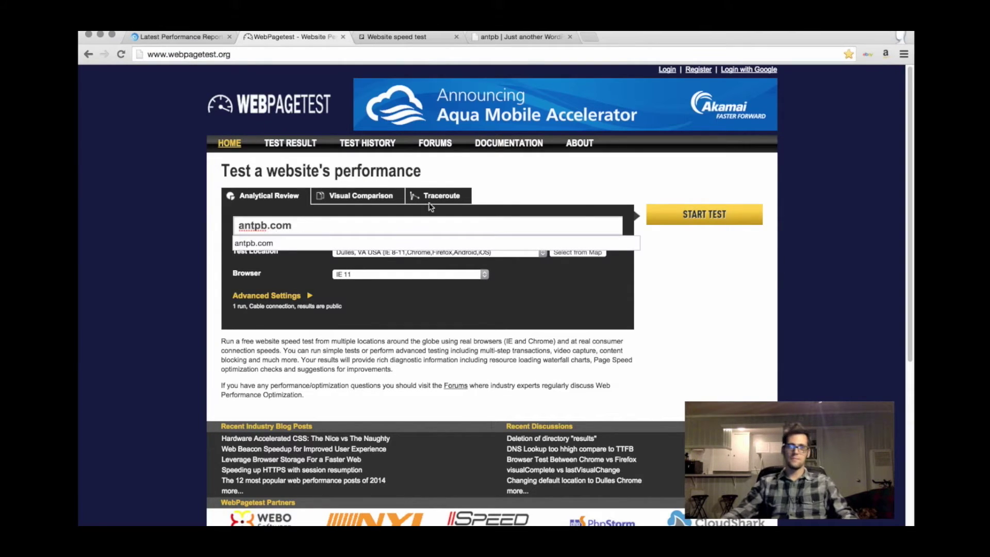
left_click(672, 214)
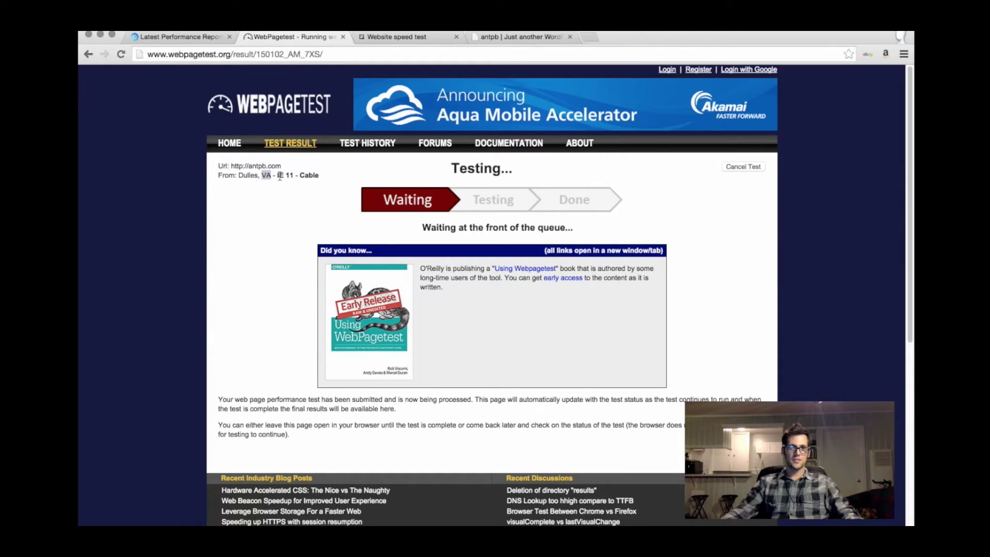
Check the tested URL and location/browser lines while the antpb.com test moves from Waiting to Testing
triple_click(248, 168)
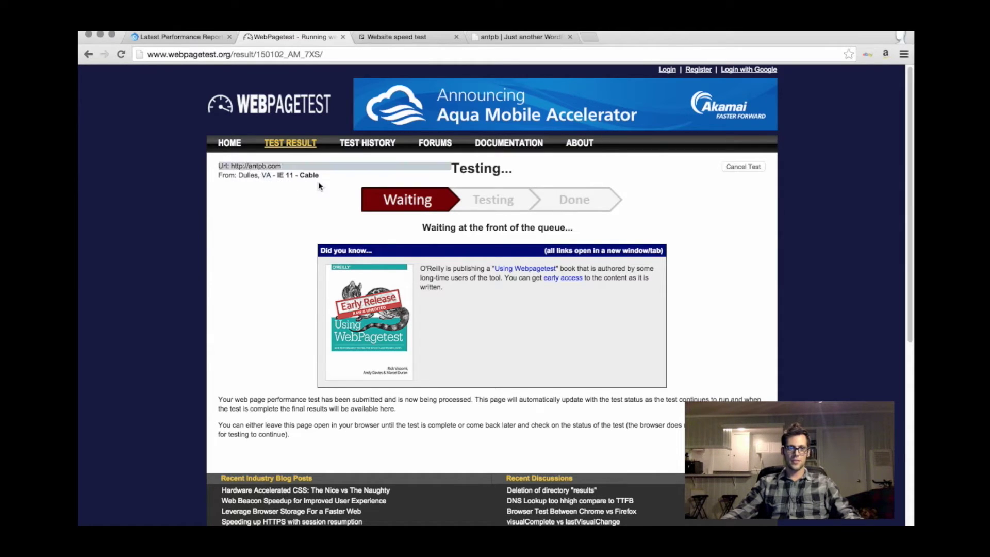
triple_click(299, 177)
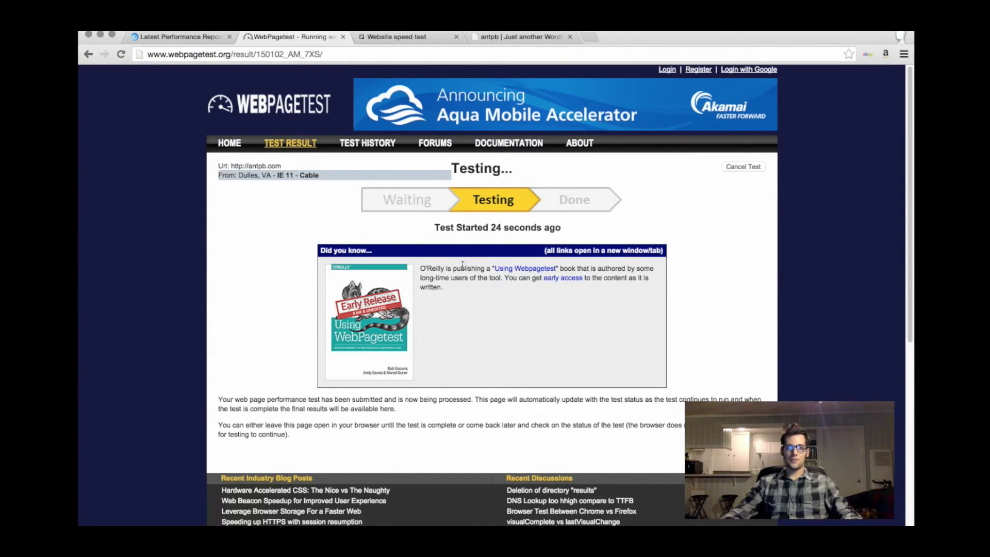
left_click(485, 223)
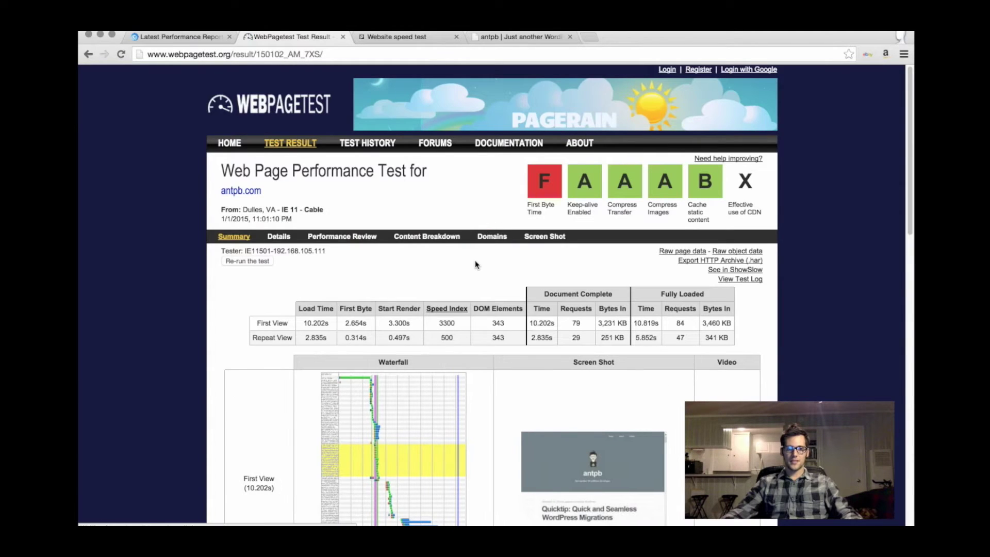
Review the First Byte times: 2.654s first view and 0.314s repeat view
scroll(353, 305, "down", 10)
scroll(354, 302, "up", 8)
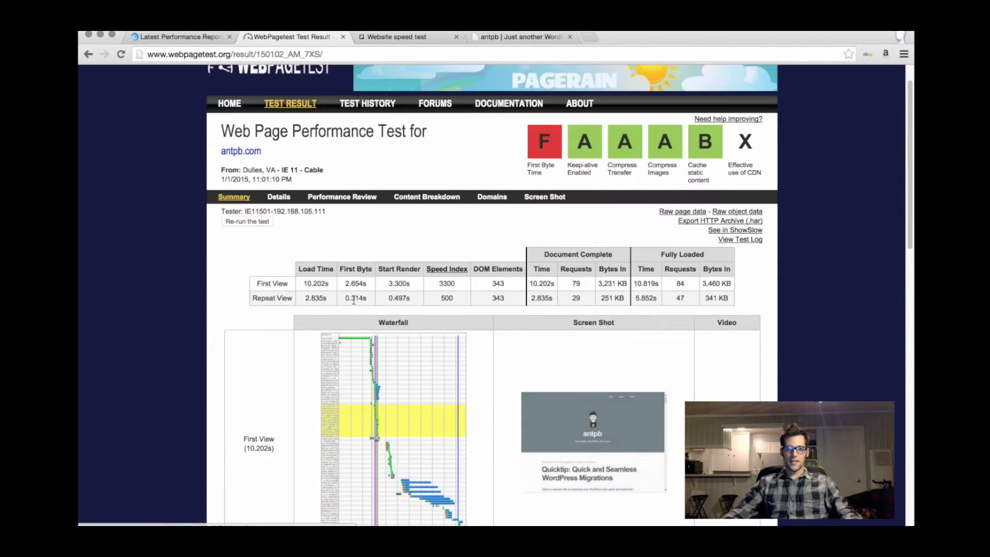
triple_click(352, 283)
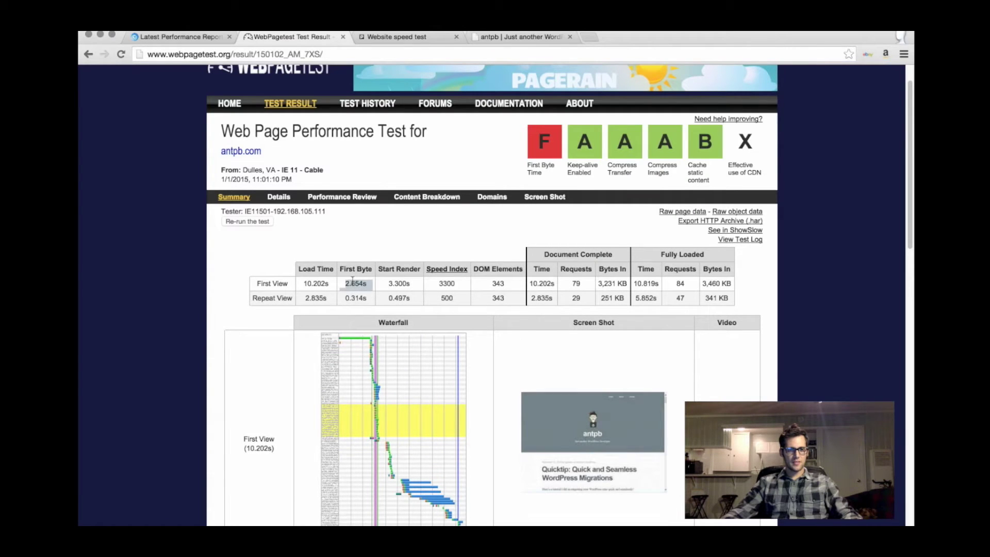
scroll(336, 298, "down", 2)
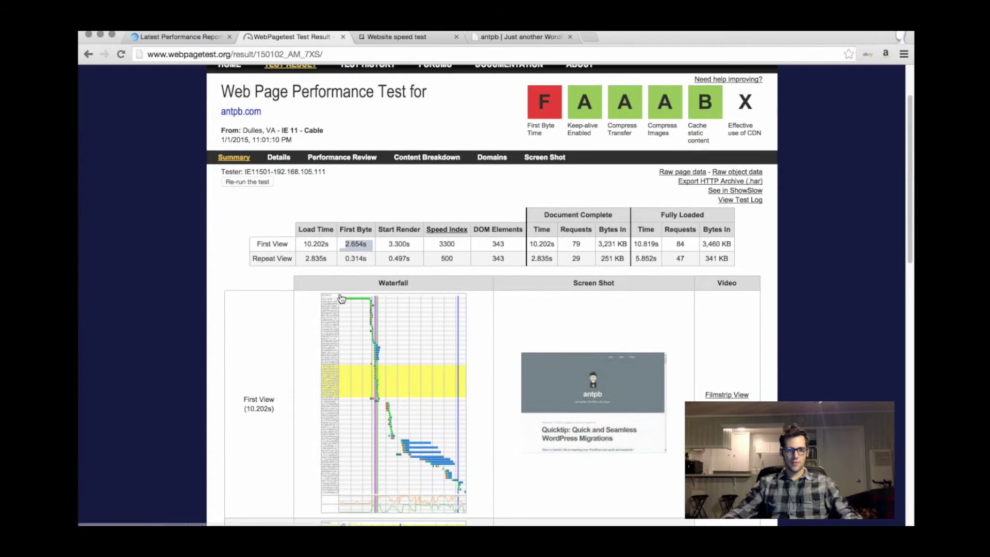
left_click(361, 257)
triple_click(362, 257)
Check the 3.300s first-view Start Render, then open the Details page with the waterfall
scroll(351, 259, "down", 2)
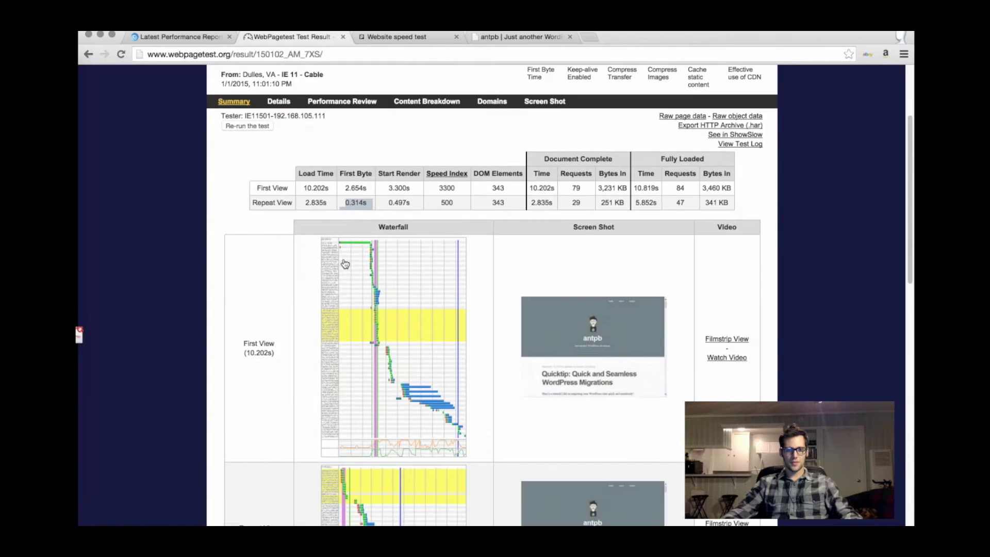
scroll(342, 261, "up", 2)
scroll(341, 267, "down", 5)
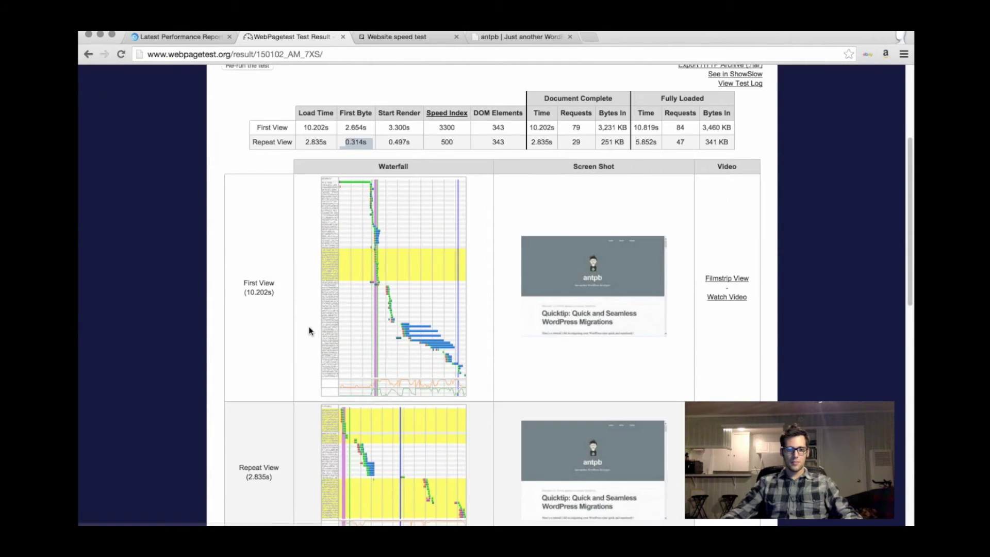
scroll(309, 327, "up", 9)
scroll(311, 330, "down", 3)
scroll(536, 225, "up", 1)
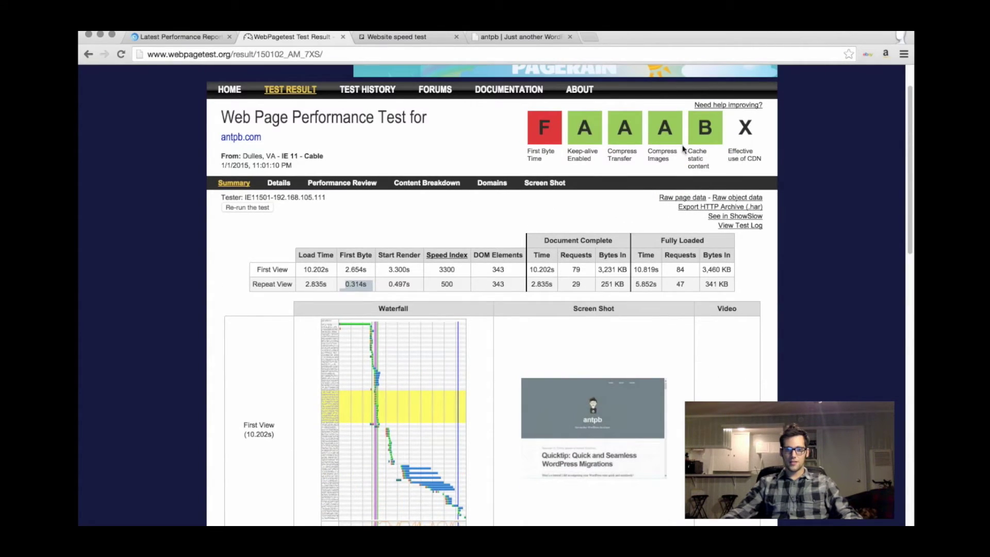
triple_click(404, 270)
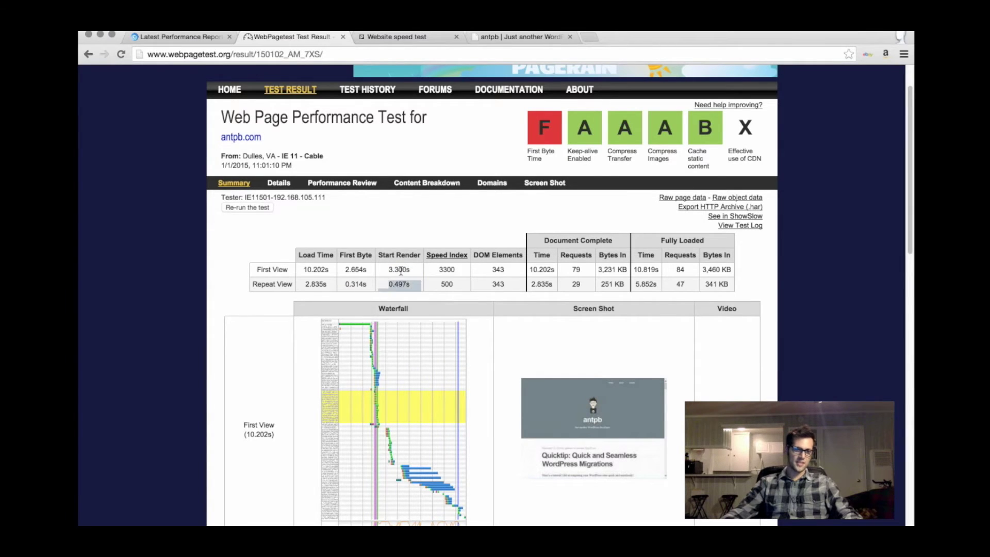
triple_click(401, 271)
triple_click(400, 269)
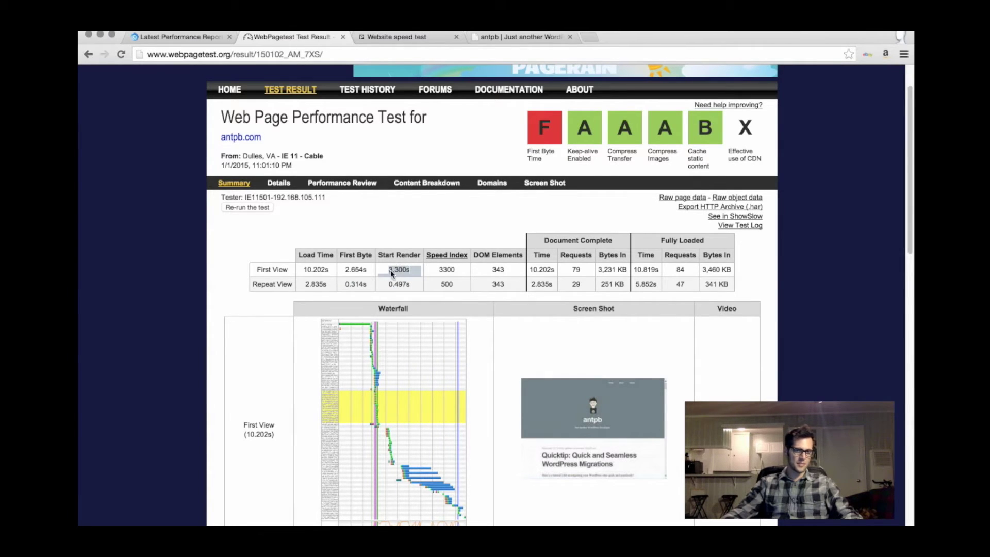
scroll(397, 267, "down", 1)
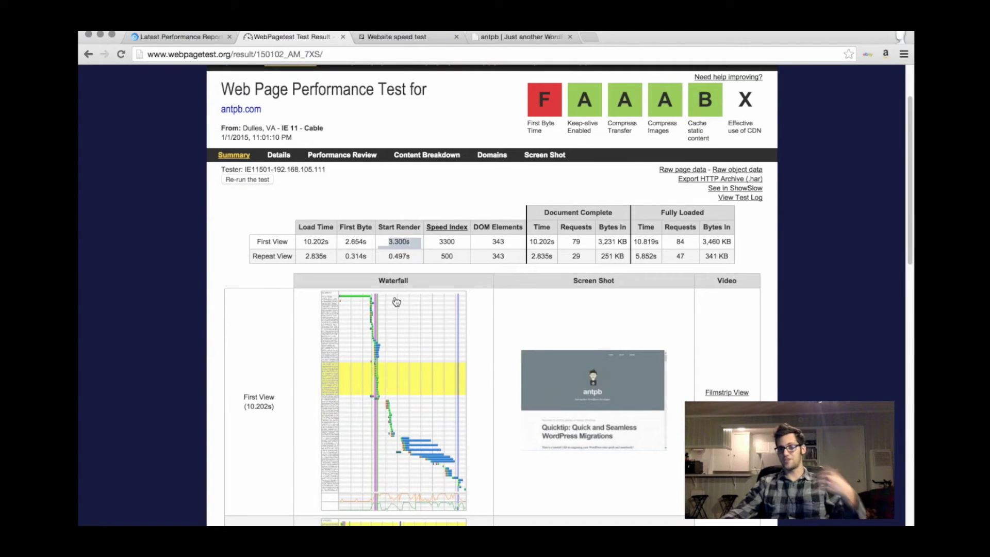
double_click(355, 241)
scroll(377, 285, "down", 5)
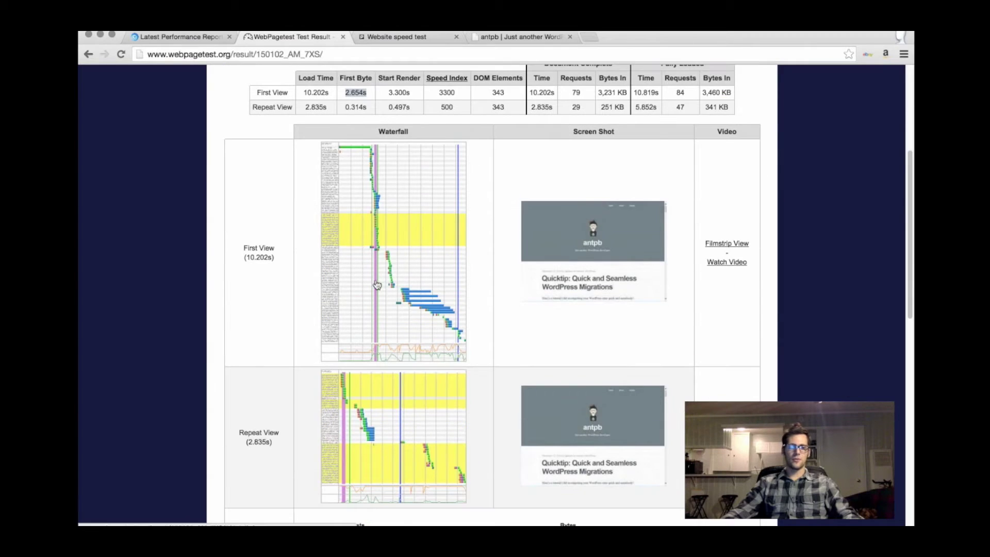
left_click(387, 264)
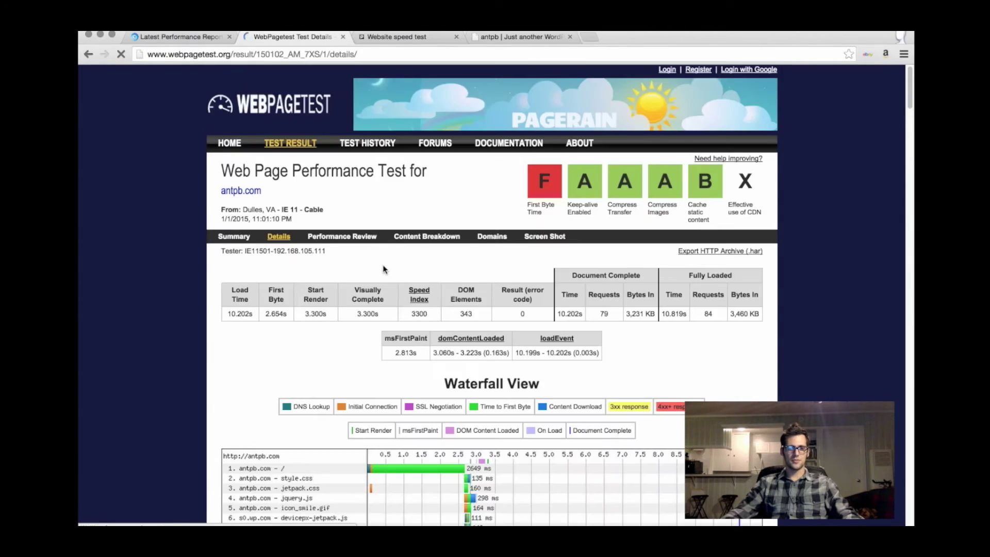
Scroll the waterfall and inspect request 63, the slow watch_as3.swf
scroll(385, 265, "down", 10)
scroll(389, 254, "down", 6)
scroll(388, 256, "up", 2)
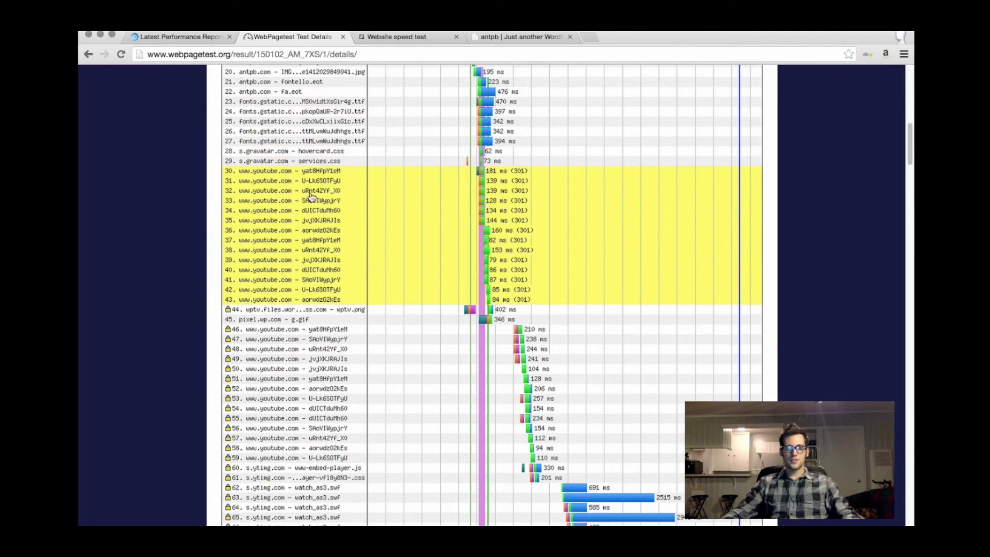
scroll(364, 281, "up", 8)
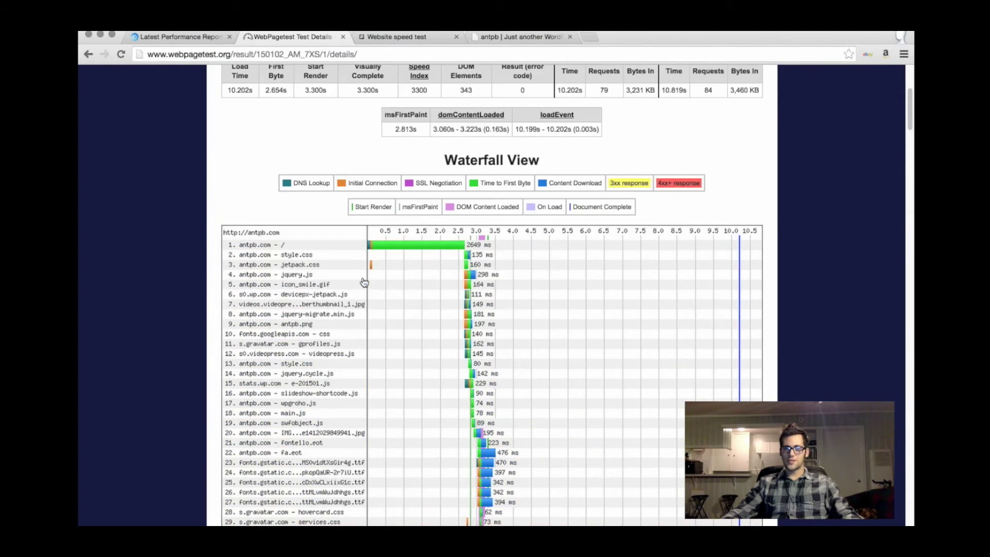
scroll(364, 282, "down", 7)
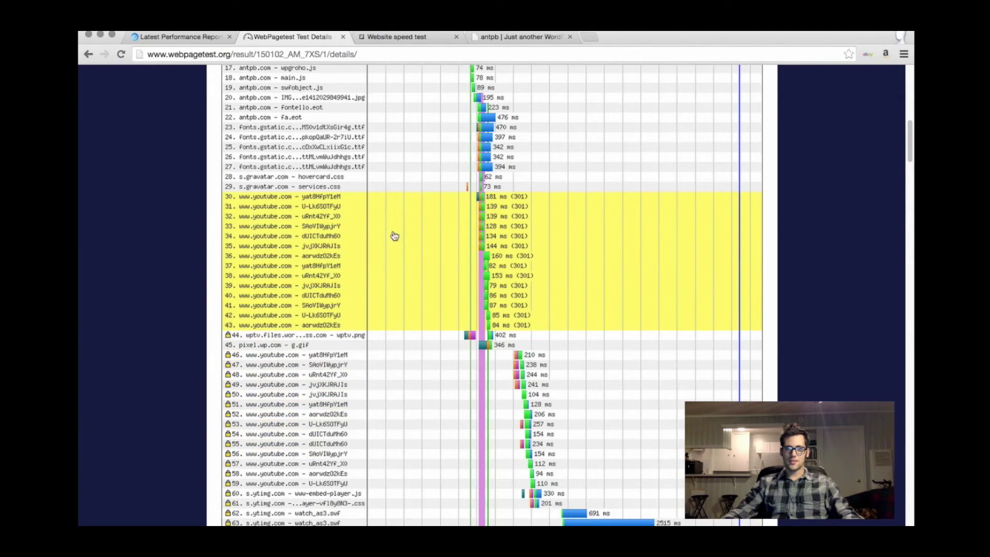
scroll(389, 307, "down", 1)
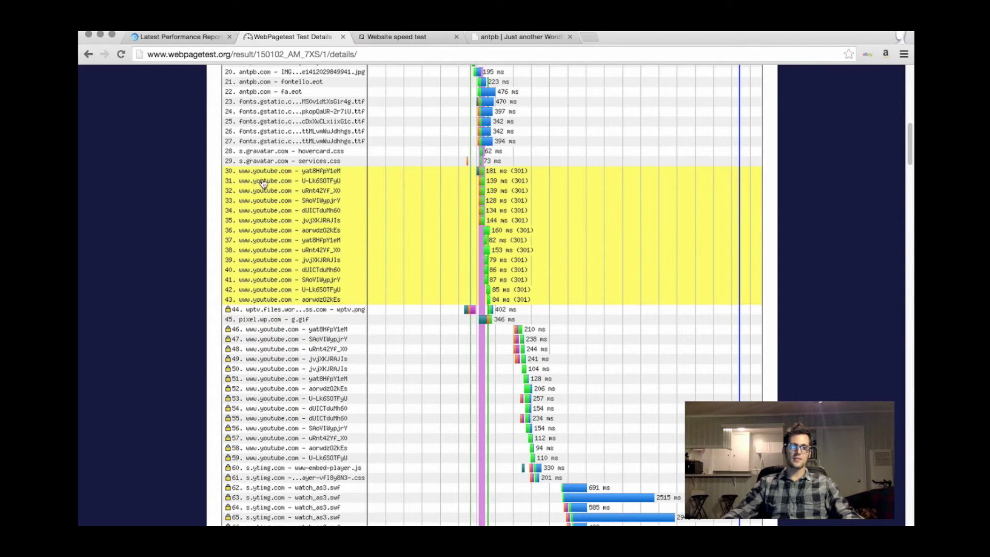
scroll(268, 207, "down", 6)
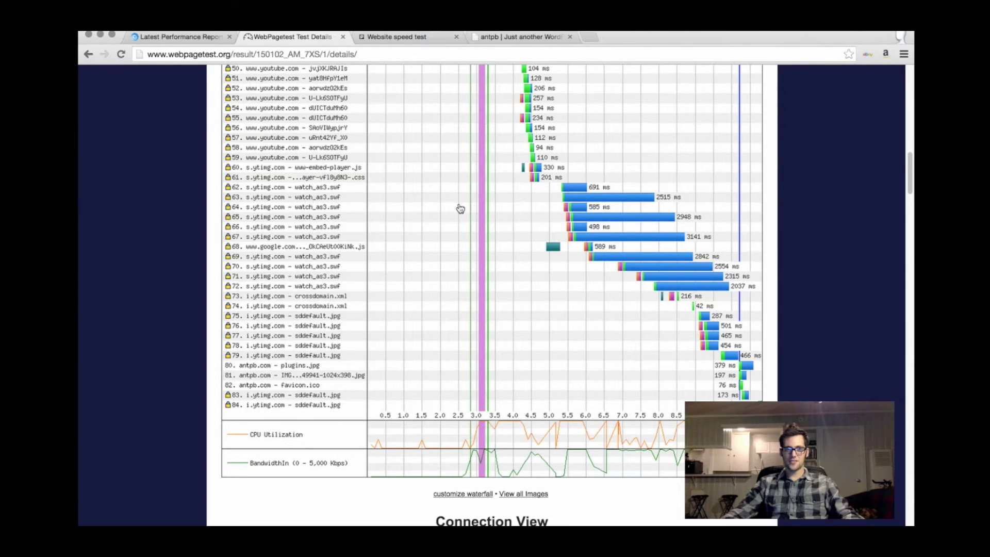
left_click(595, 200)
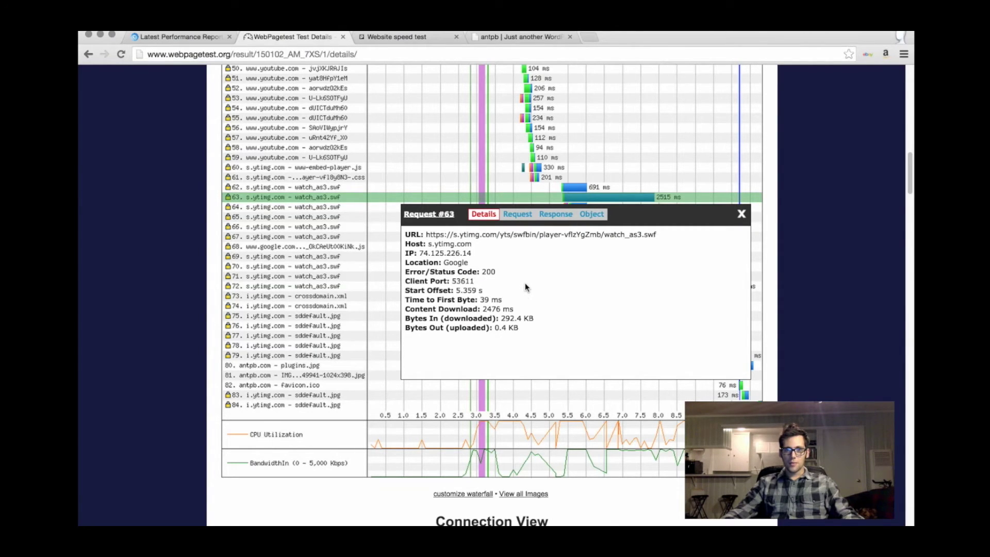
Inspect YouTube request 49 and request 44's timing, then switch to the Pingdom results
scroll(525, 287, "up", 5)
left_click(541, 287)
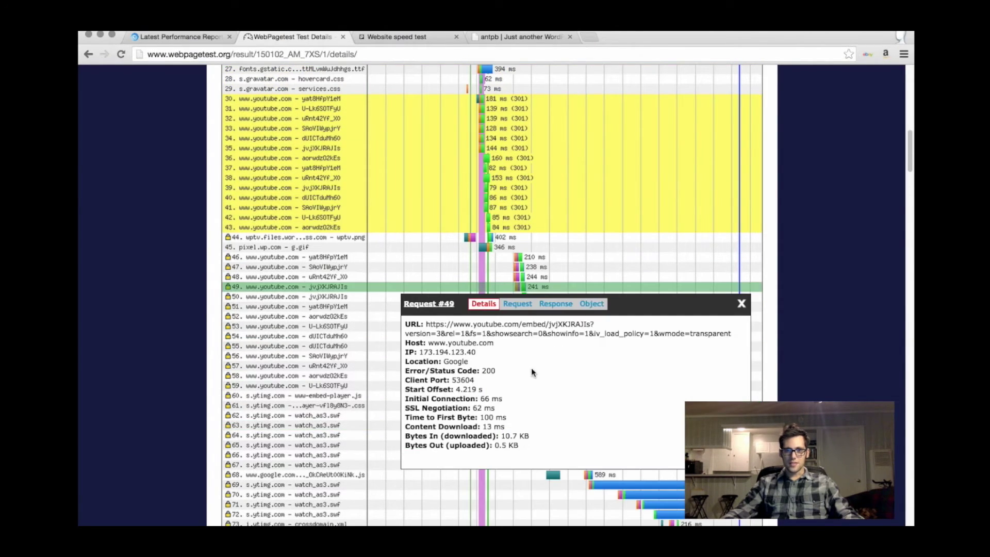
left_click(493, 237)
scroll(314, 235, "up", 13)
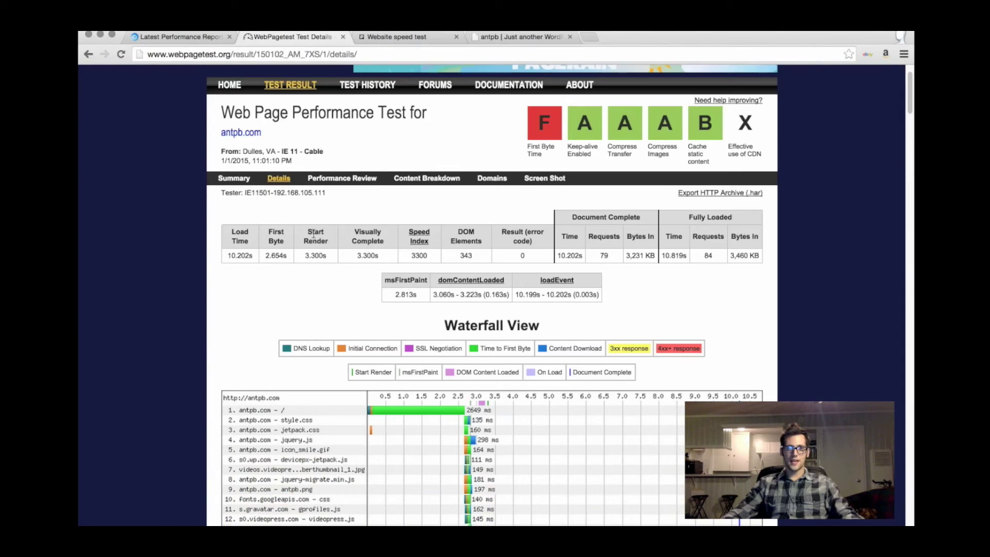
left_click(389, 38)
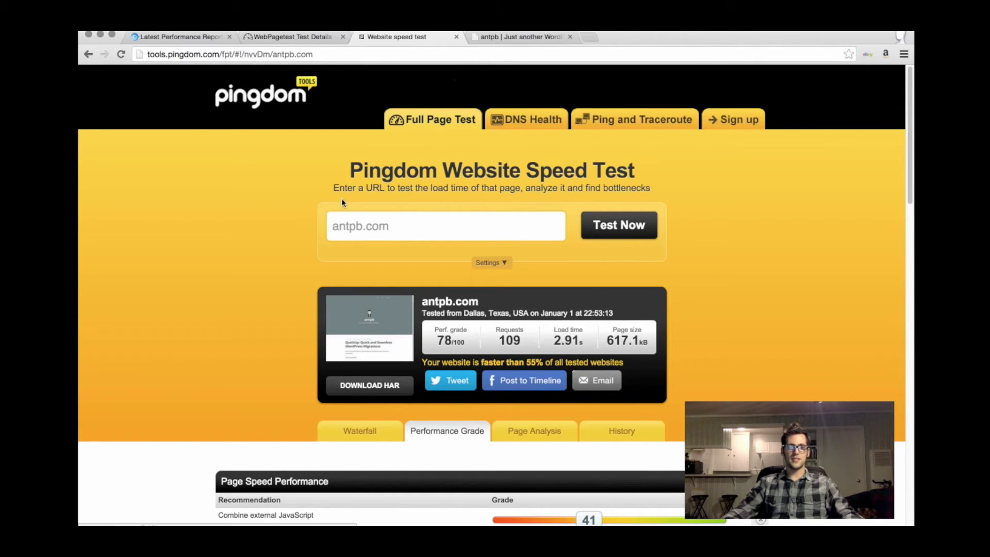
Rerun Pingdom's antpb.com test, review the 79/100 grade and 5.41s load, and start another run
left_click(537, 226)
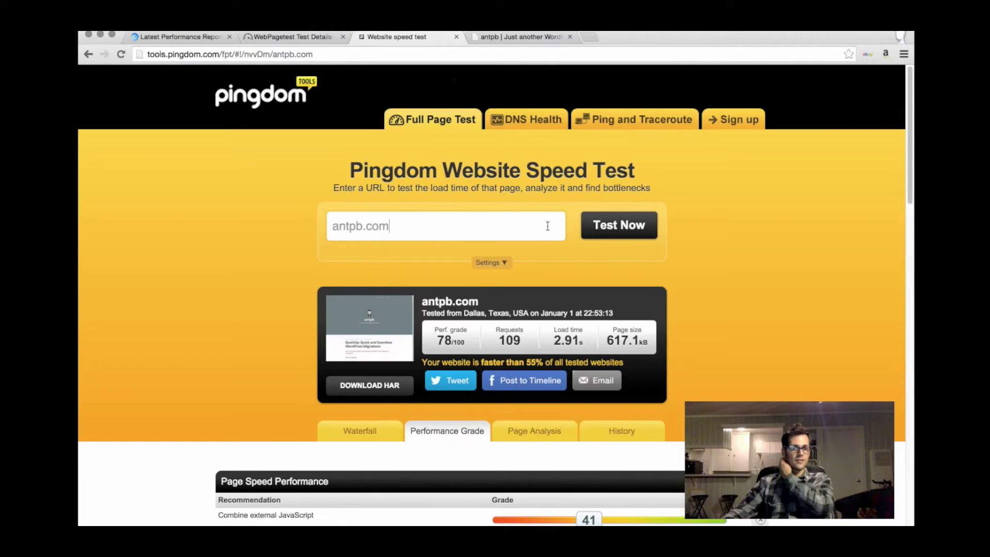
key("Return")
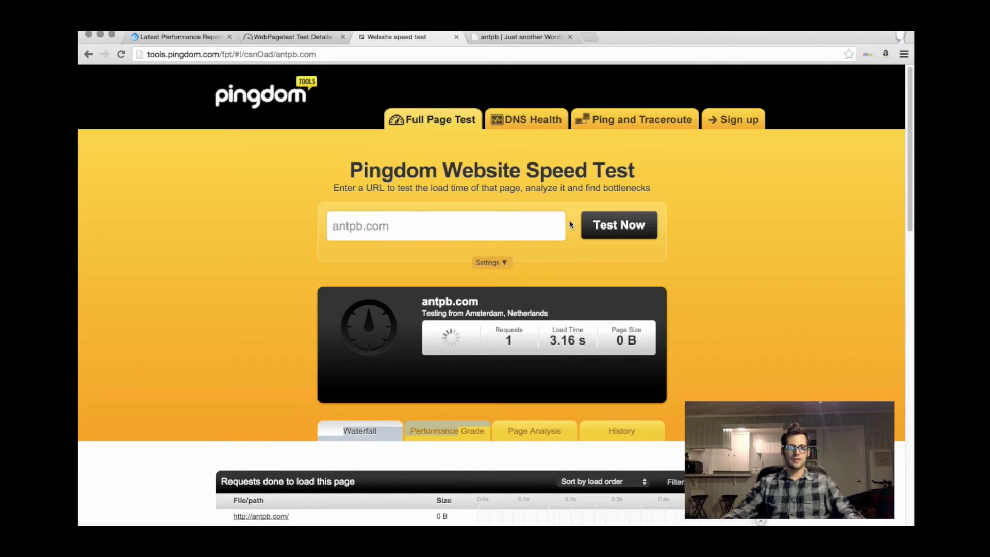
scroll(537, 287, "down", 2)
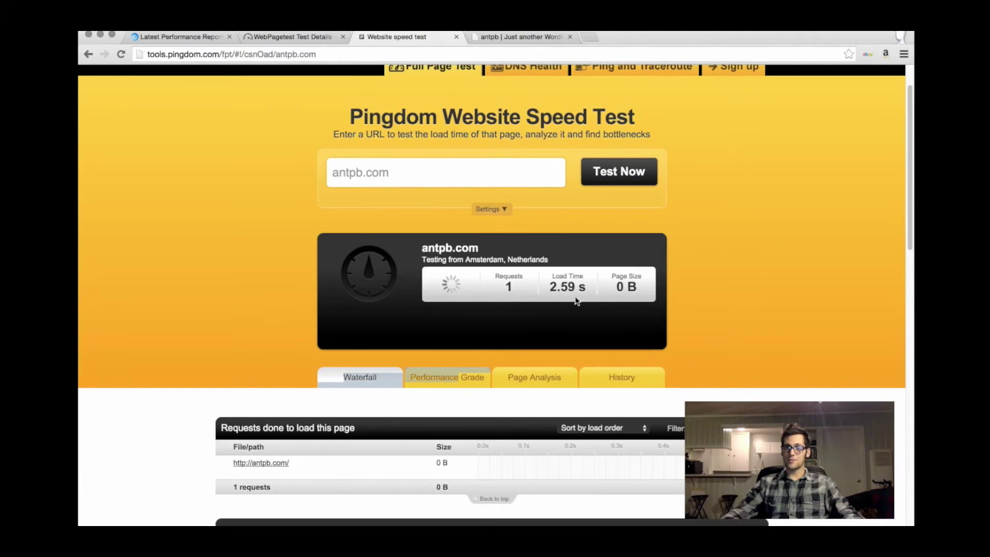
scroll(549, 416, "down", 3)
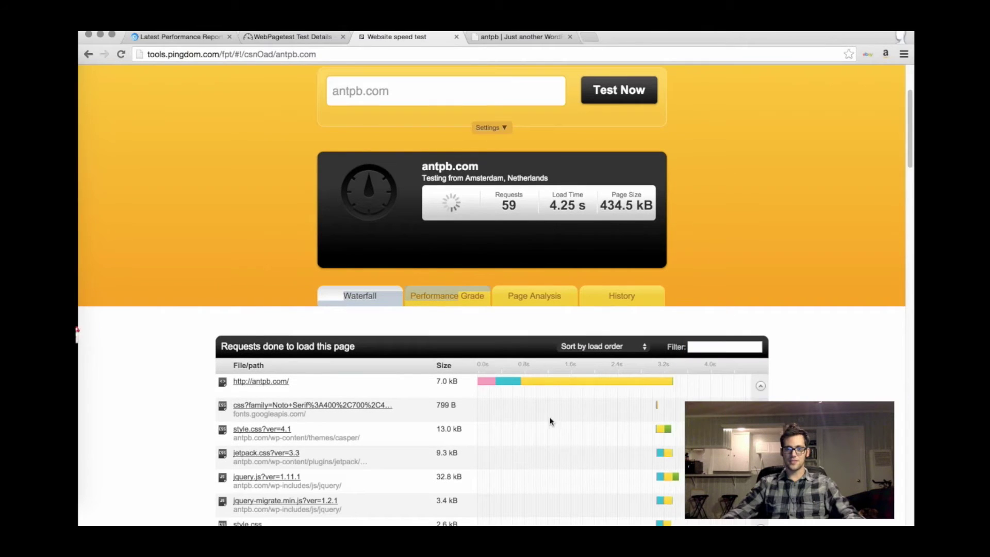
mouse_move(605, 379)
scroll(593, 361, "up", 1)
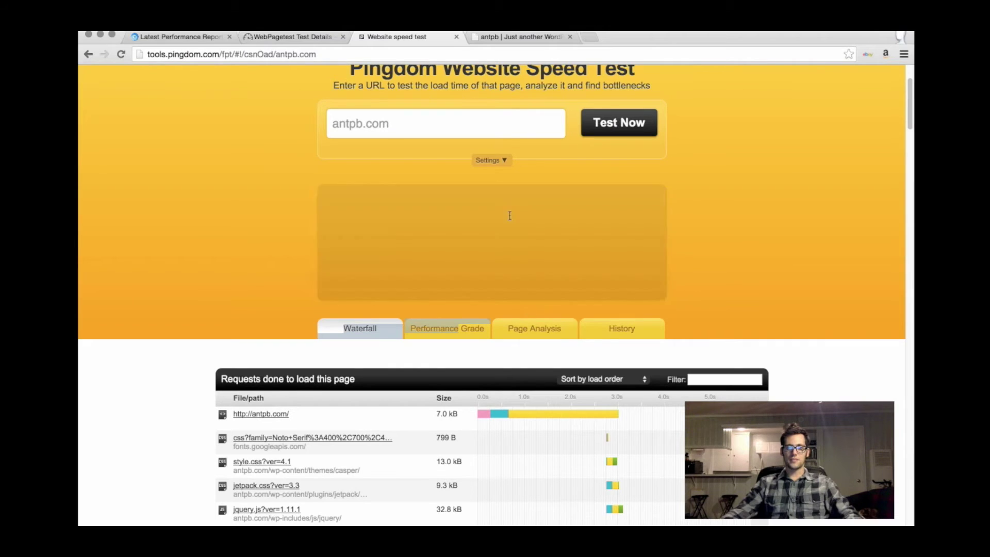
mouse_move(555, 417)
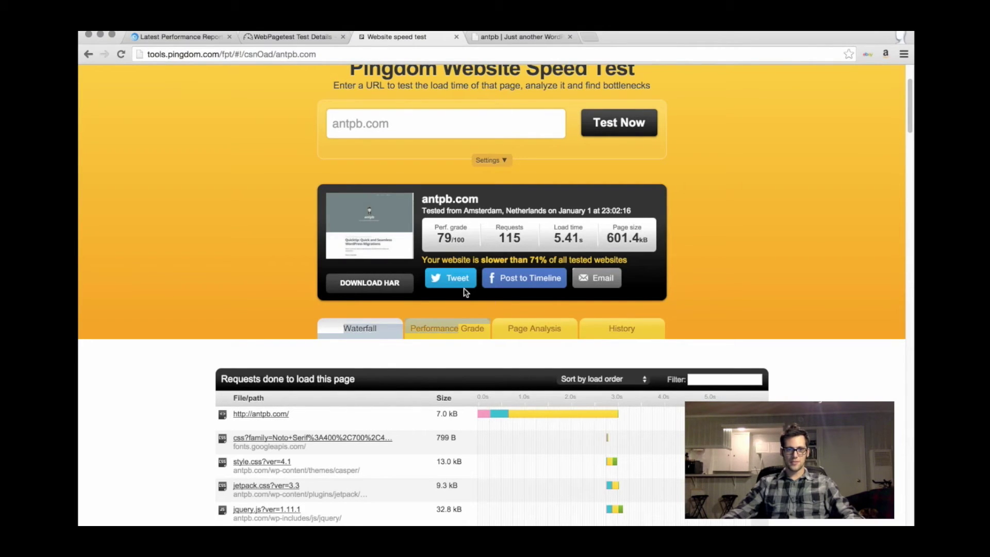
left_click(623, 132)
Switch Pingdom's test location to Dallas, Texas, USA and rerun the antpb.com test
scroll(572, 210, "down", 1)
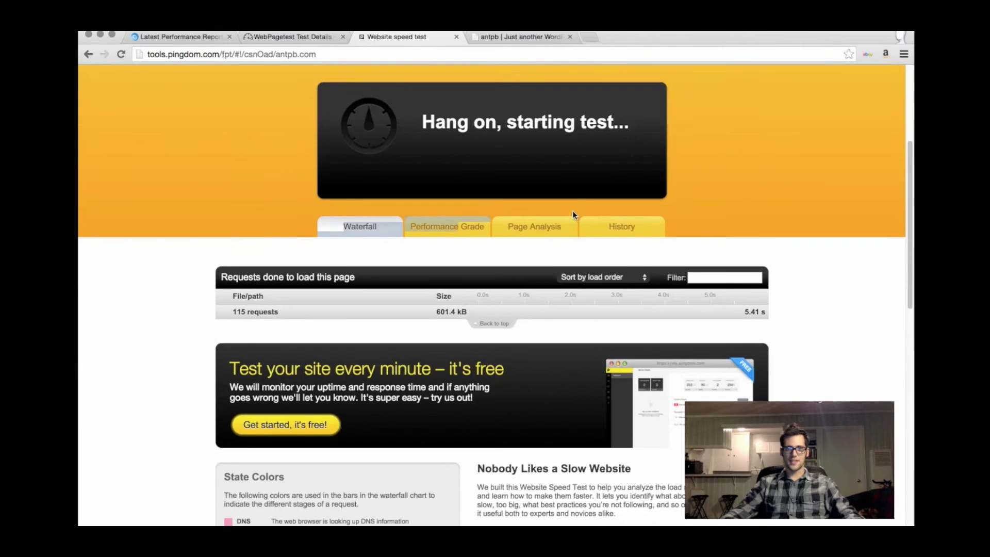
scroll(571, 214, "up", 5)
left_click(493, 195)
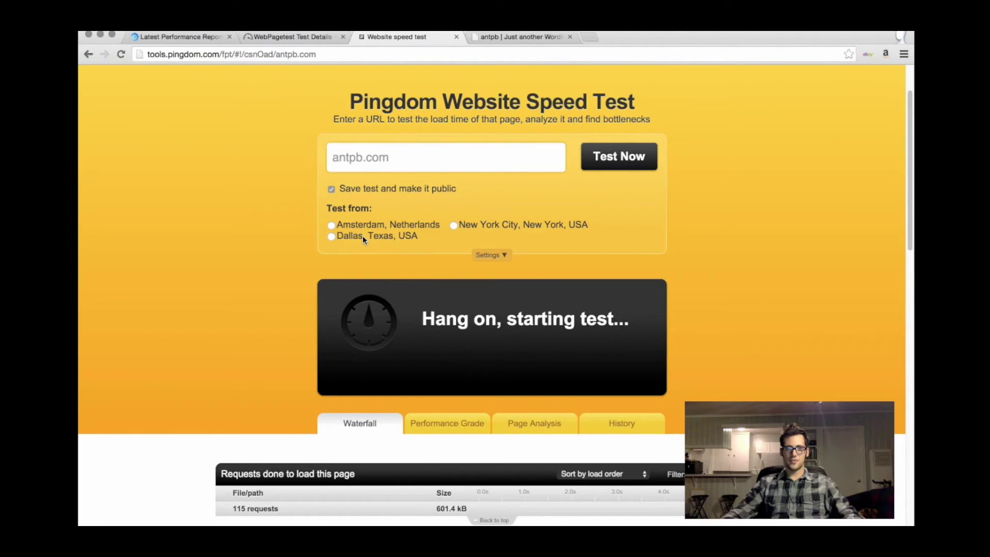
left_click(386, 237)
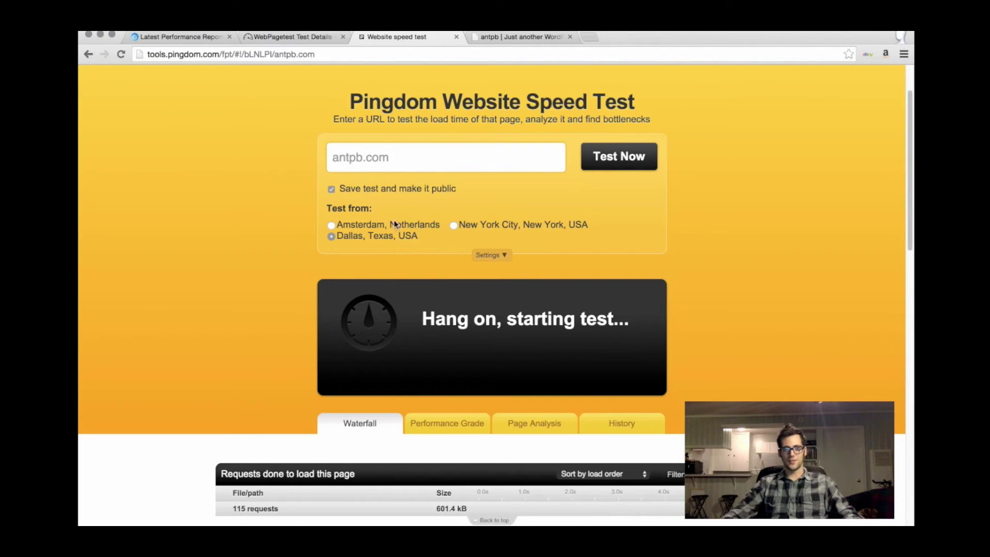
scroll(402, 215, "down", 5)
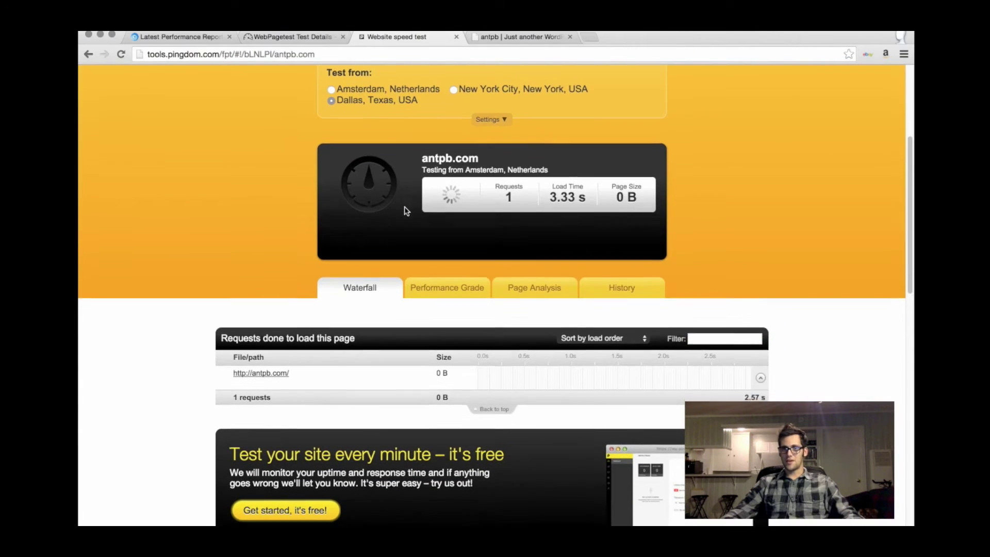
scroll(404, 210, "up", 4)
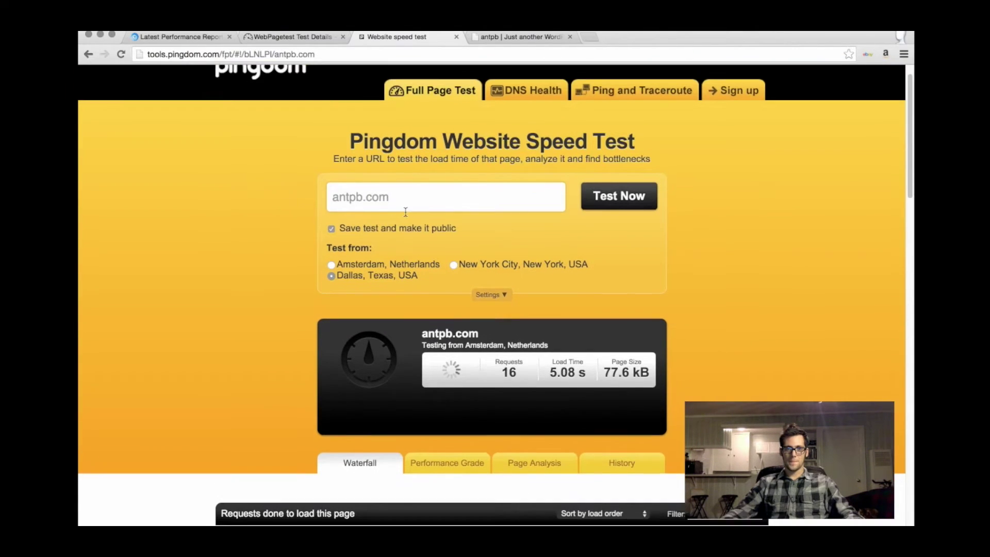
scroll(405, 216, "down", 1)
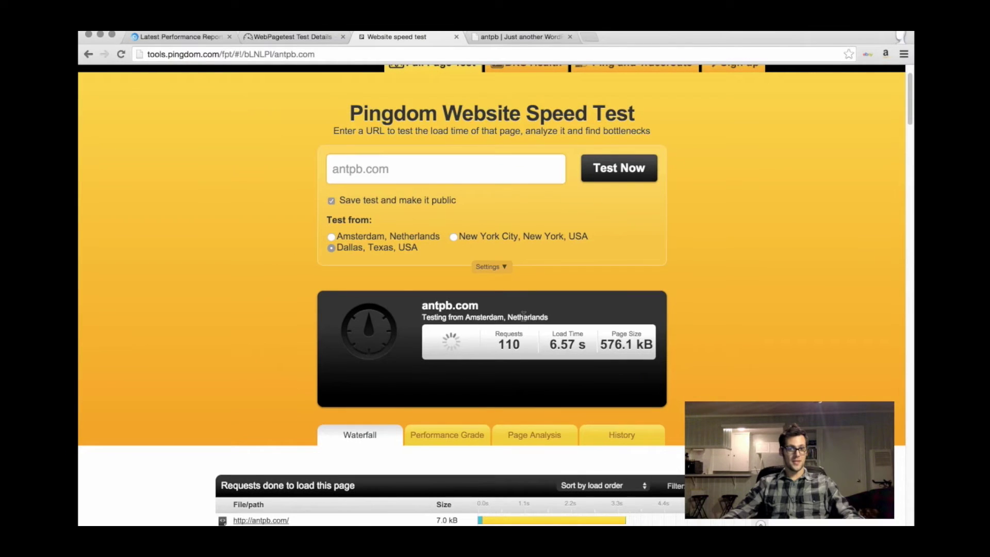
scroll(601, 361, "down", 4)
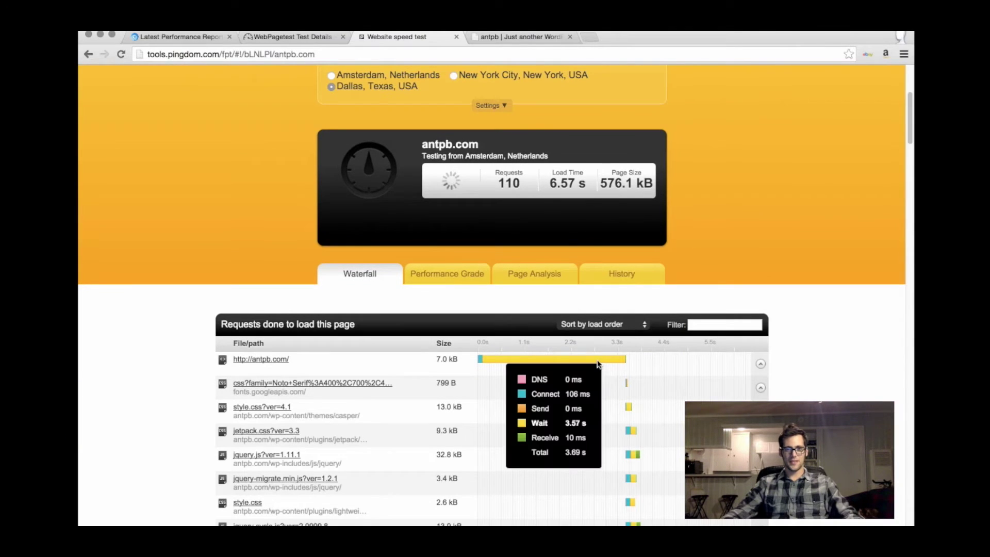
scroll(566, 198, "up", 3)
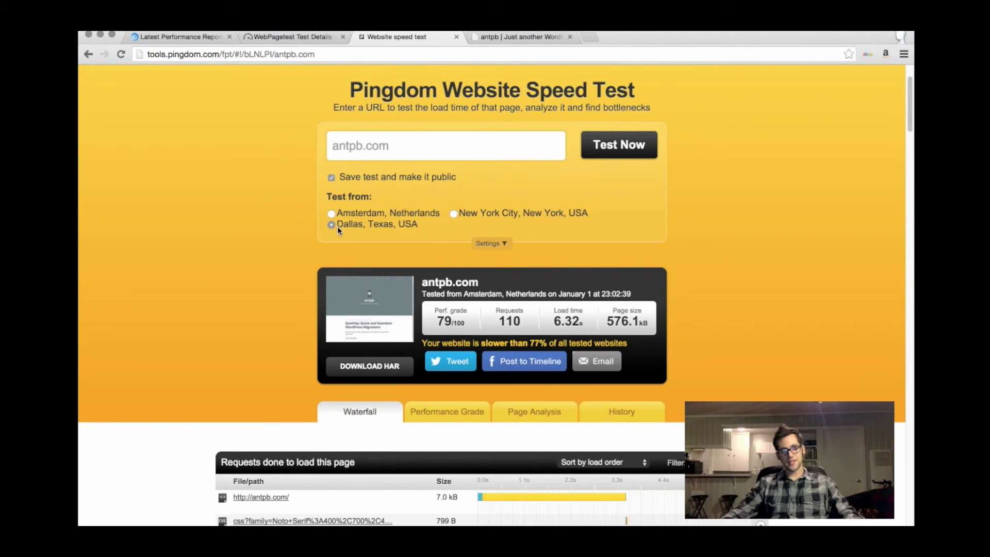
left_click(628, 147)
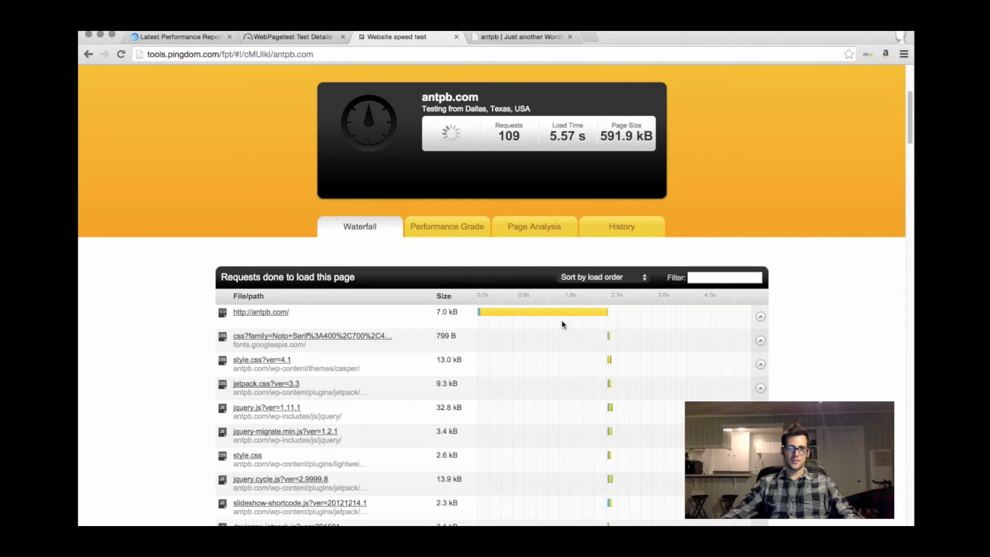
Let the Dallas test finish at 78/100 and 4.81s, then select the antpb tab's address bar
mouse_move(540, 314)
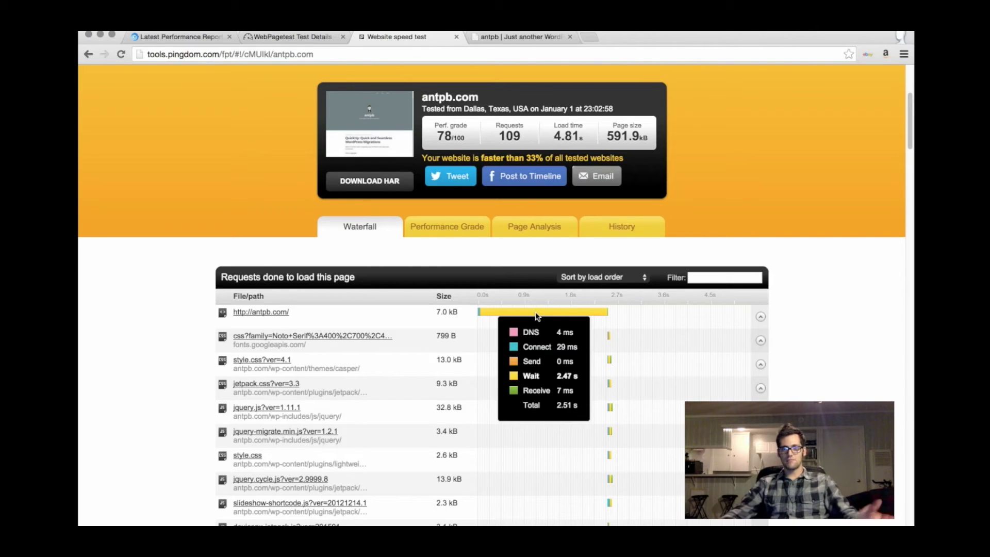
left_click(521, 36)
left_click(218, 59)
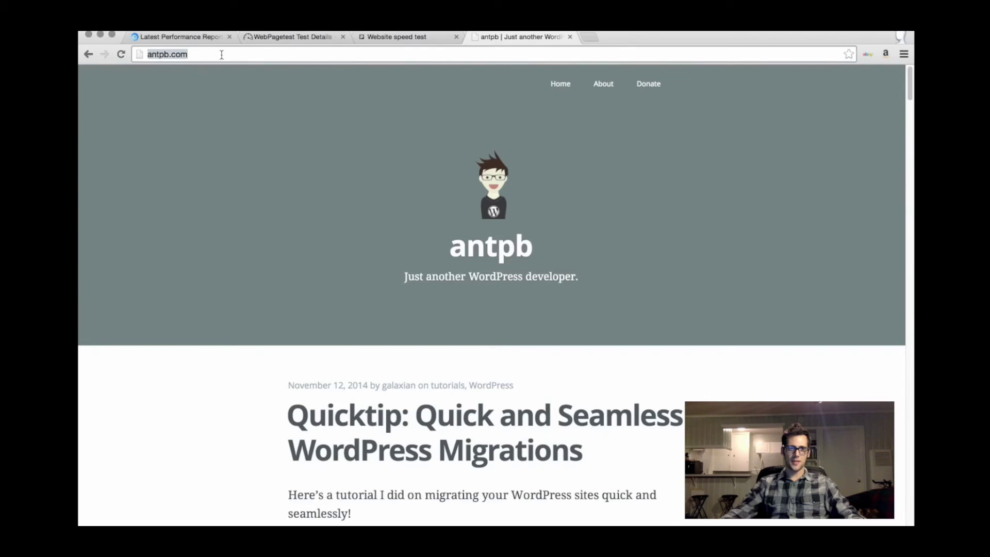
Load the WordPress admin area at antpb.com/wp-admin
left_click(219, 59)
type("/wp-admin")
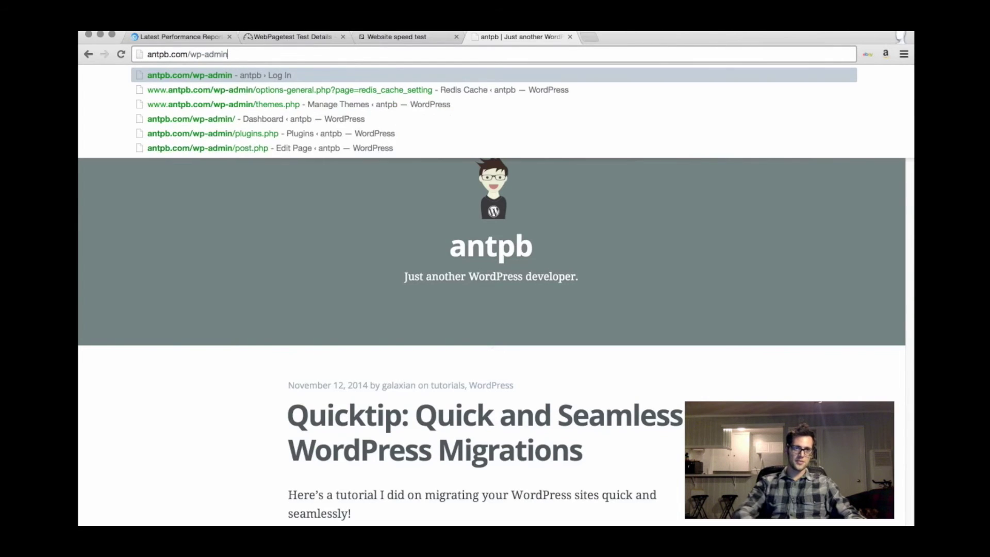
key("Return")
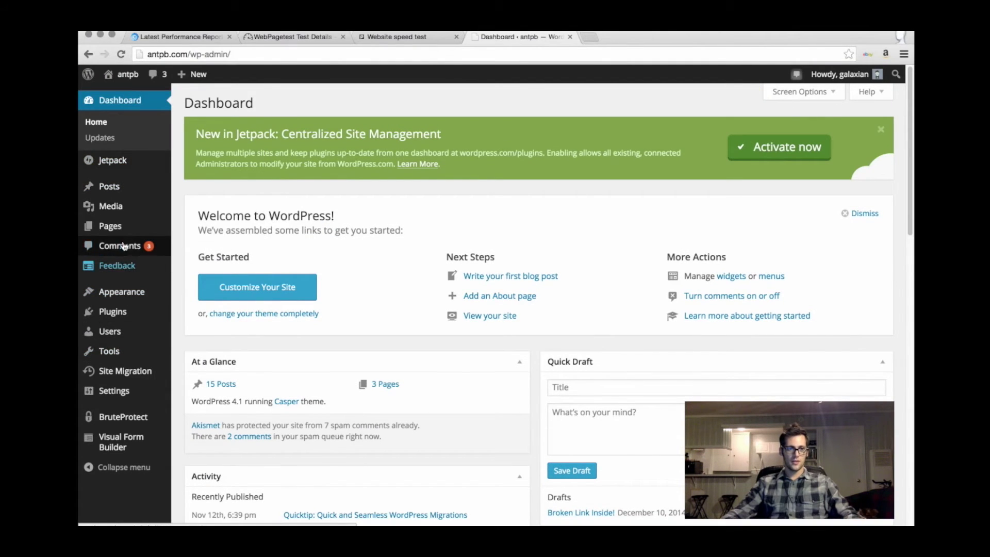
Deactivate the Jetpack by WordPress.com plugin on the Plugins page
mouse_move(110, 314)
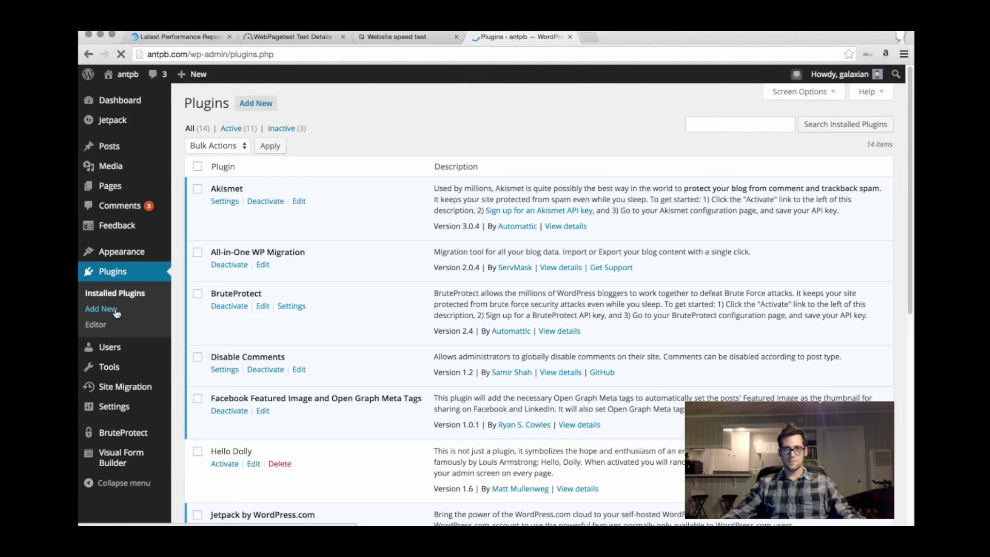
scroll(276, 358, "down", 3)
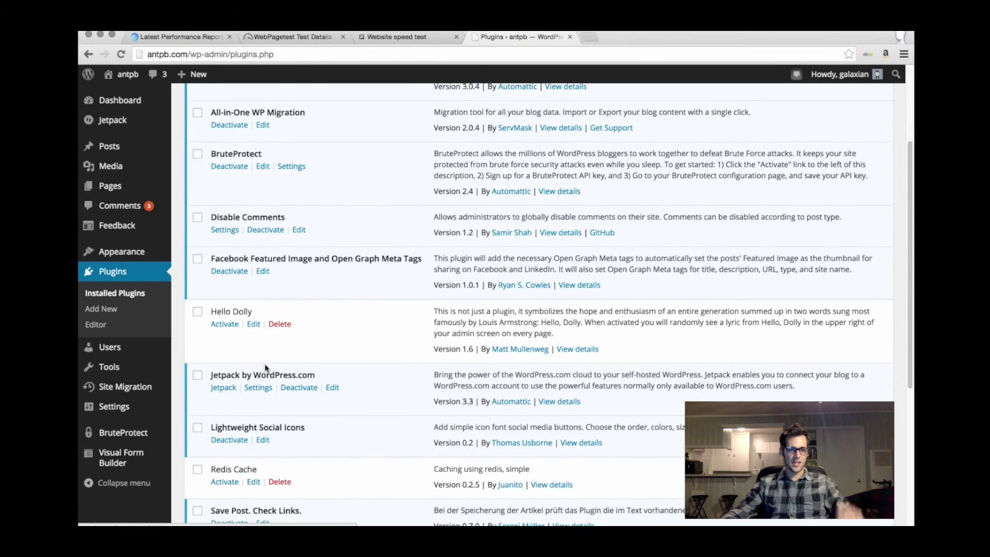
left_click(295, 382)
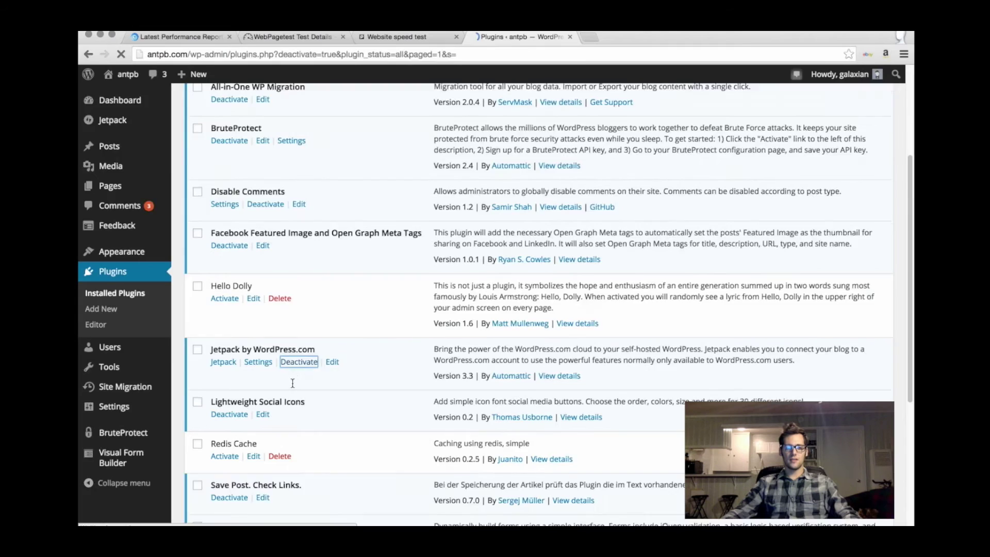
scroll(296, 374, "down", 6)
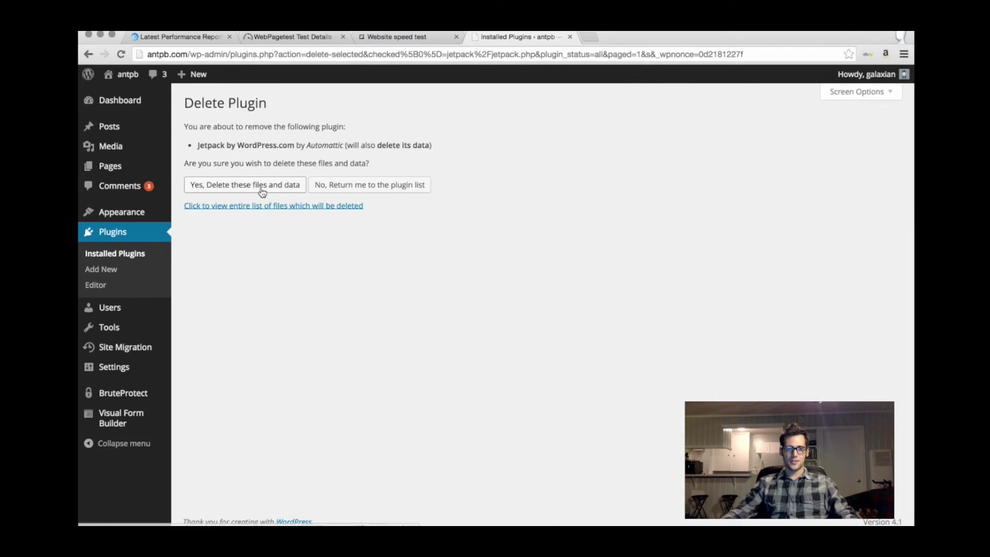
left_click(259, 191)
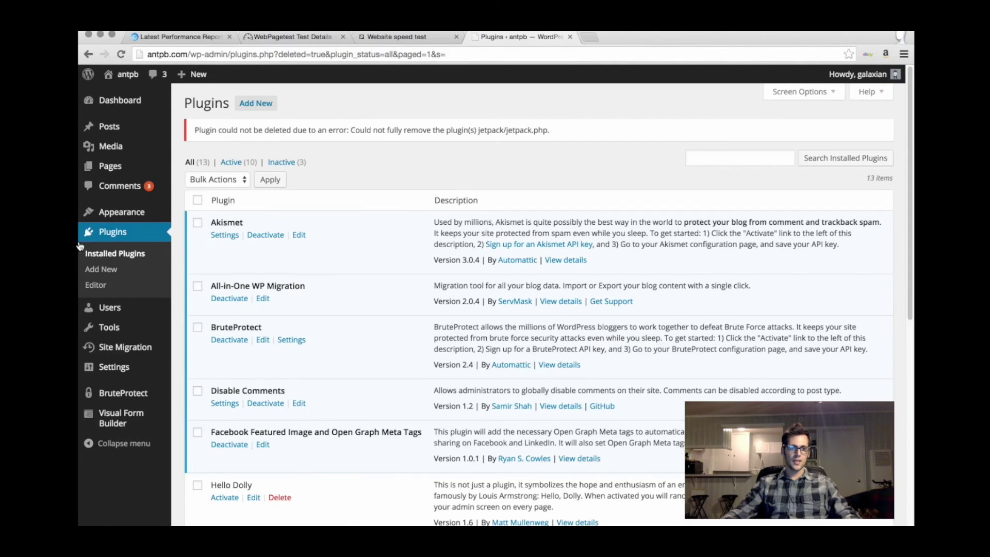
scroll(220, 274, "down", 10)
scroll(220, 274, "down", 1)
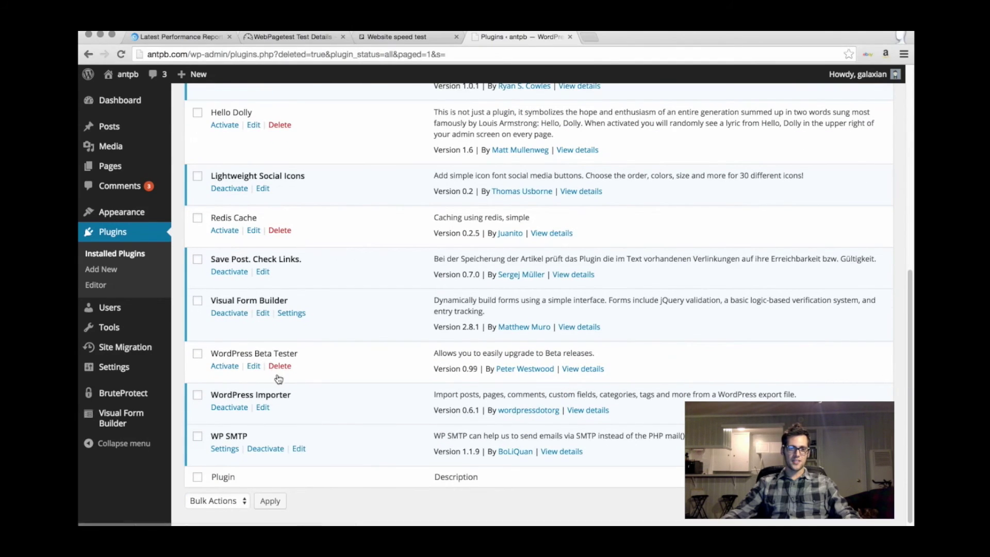
scroll(317, 407, "down", 1)
scroll(318, 407, "up", 5)
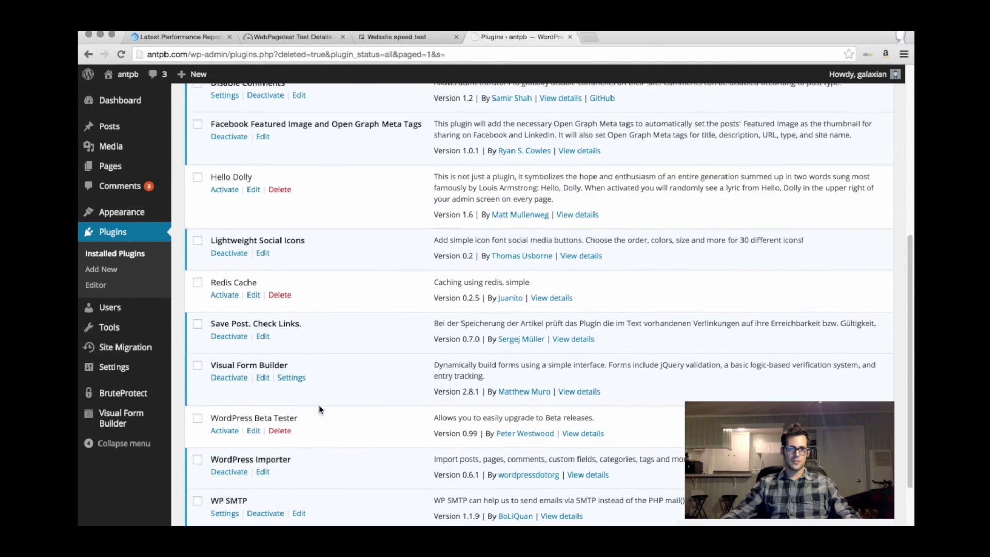
scroll(319, 404, "up", 10)
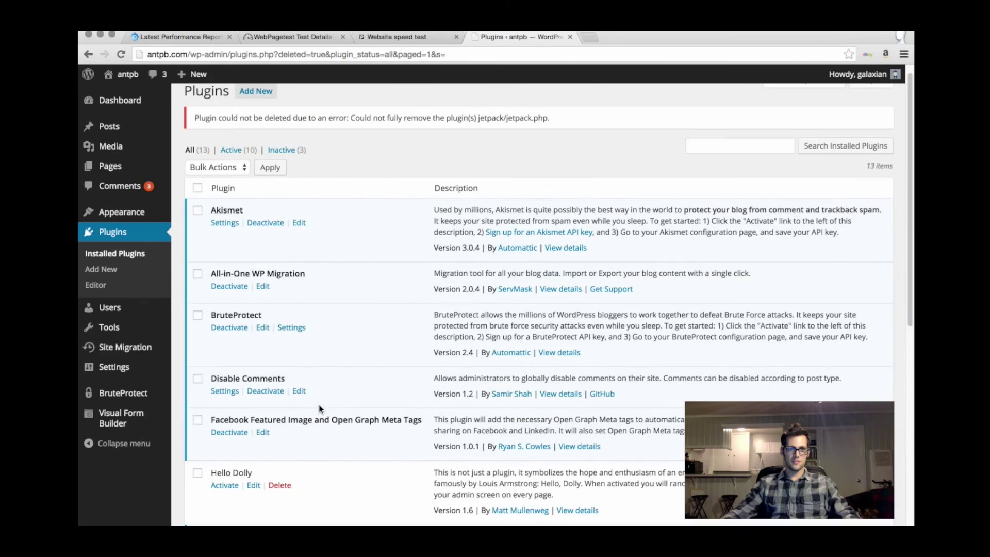
mouse_move(116, 367)
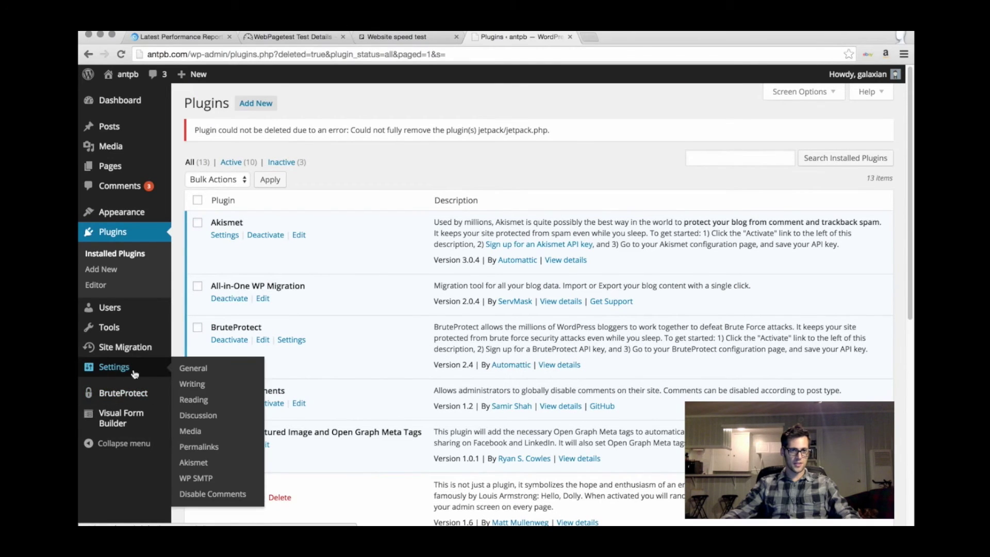
scroll(248, 423, "down", 2)
scroll(256, 456, "up", 2)
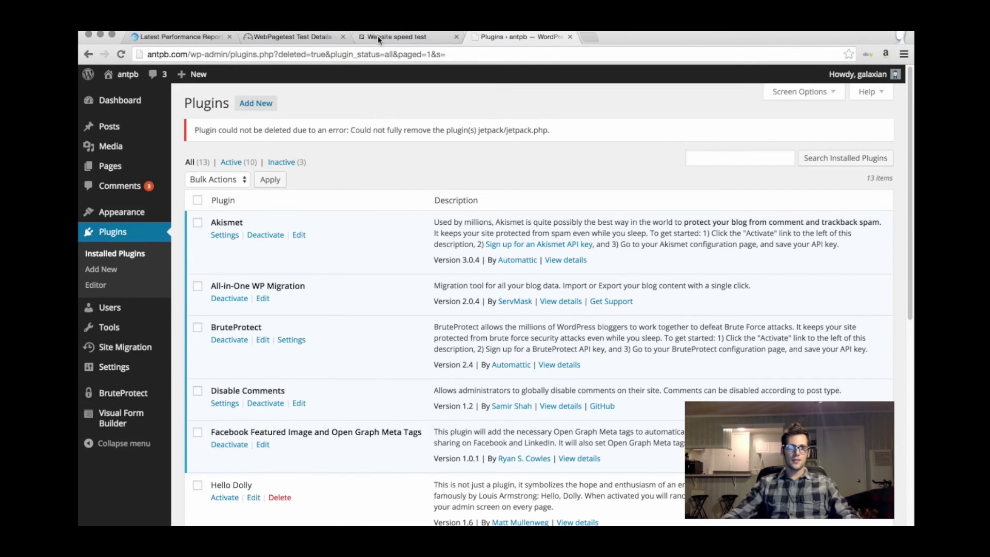
left_click(384, 36)
Rerun the Pingdom test on antpb.com and highlight the new 3.25s load time
scroll(507, 208, "up", 4)
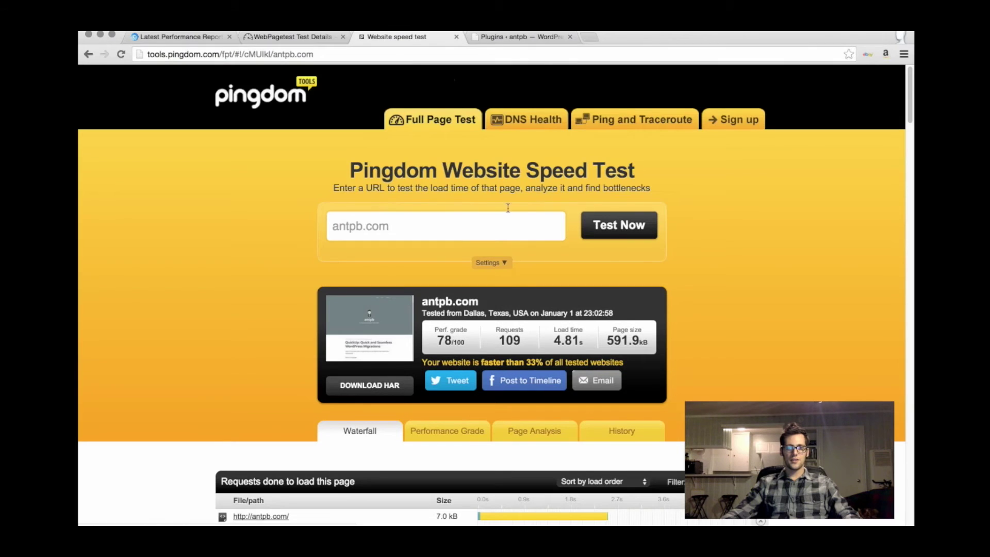
left_click(607, 232)
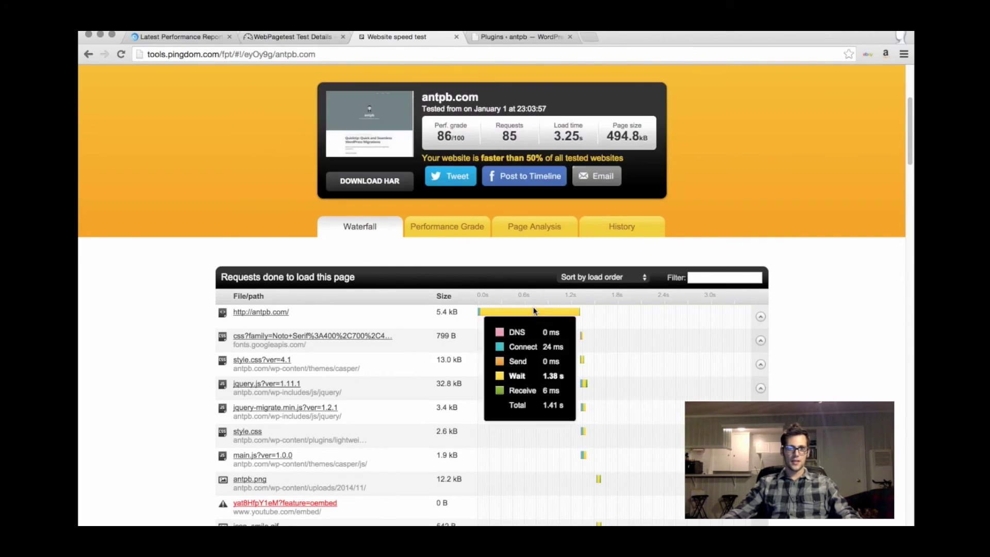
scroll(531, 315, "up", 5)
scroll(531, 315, "down", 4)
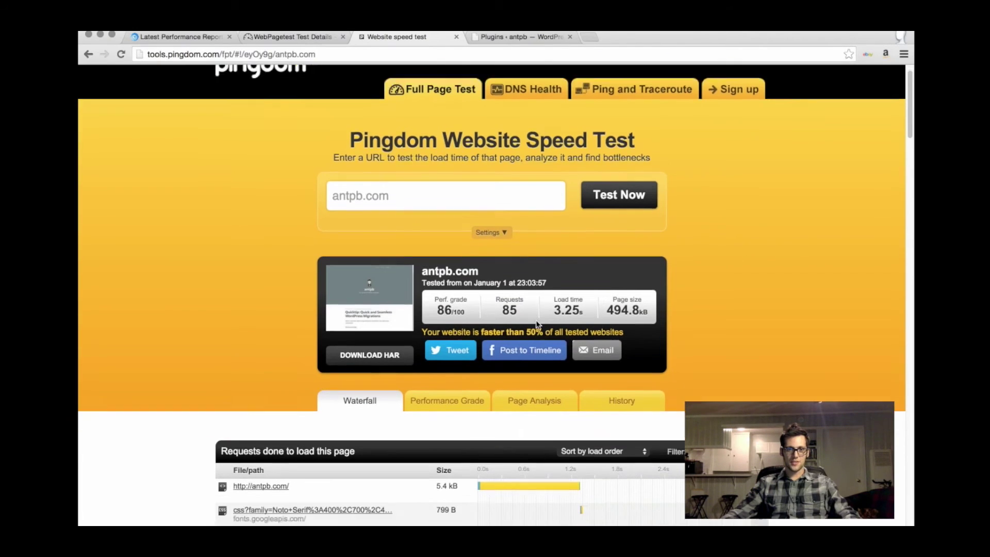
double_click(560, 184)
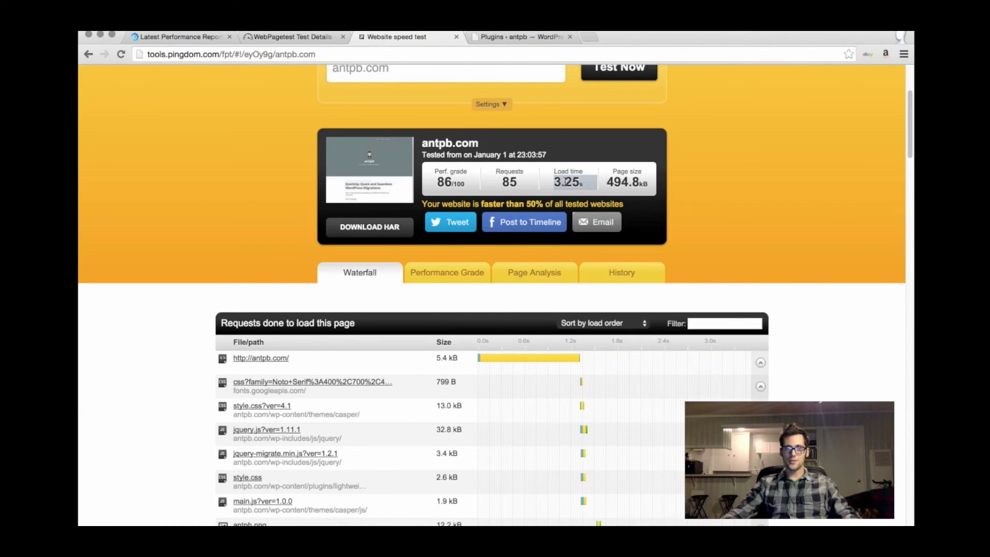
left_click(567, 184)
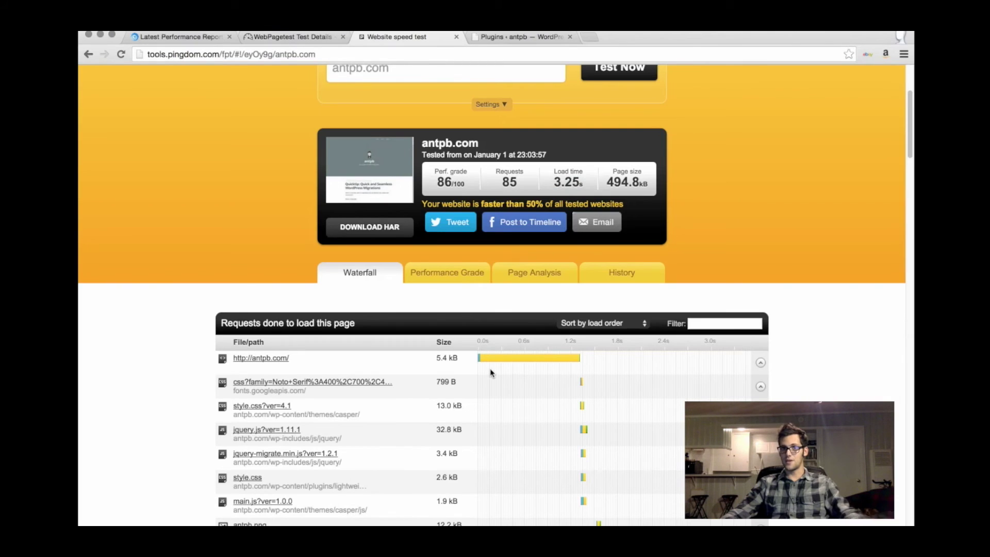
left_click(289, 36)
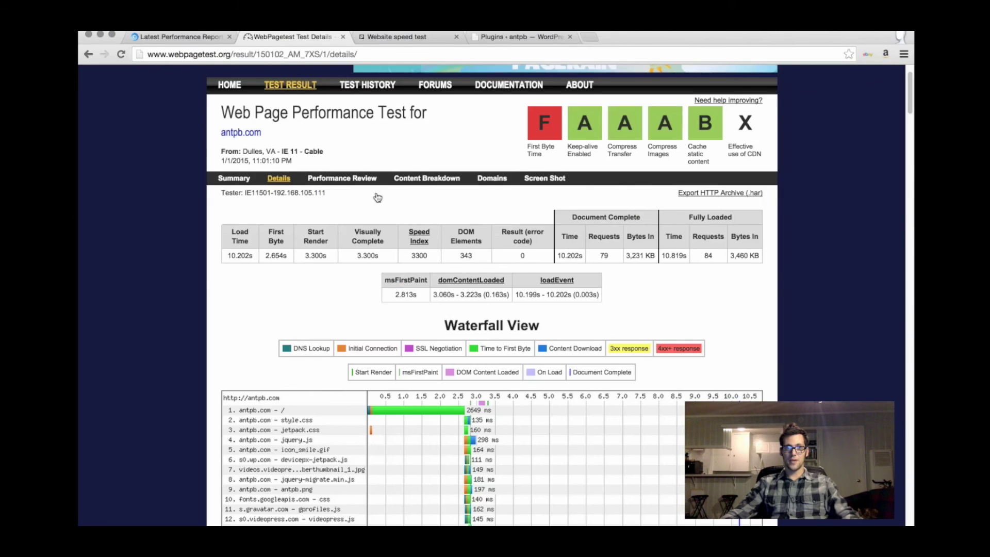
Re-test antpb.com from the earlier GTmetrix report
scroll(377, 197, "up", 2)
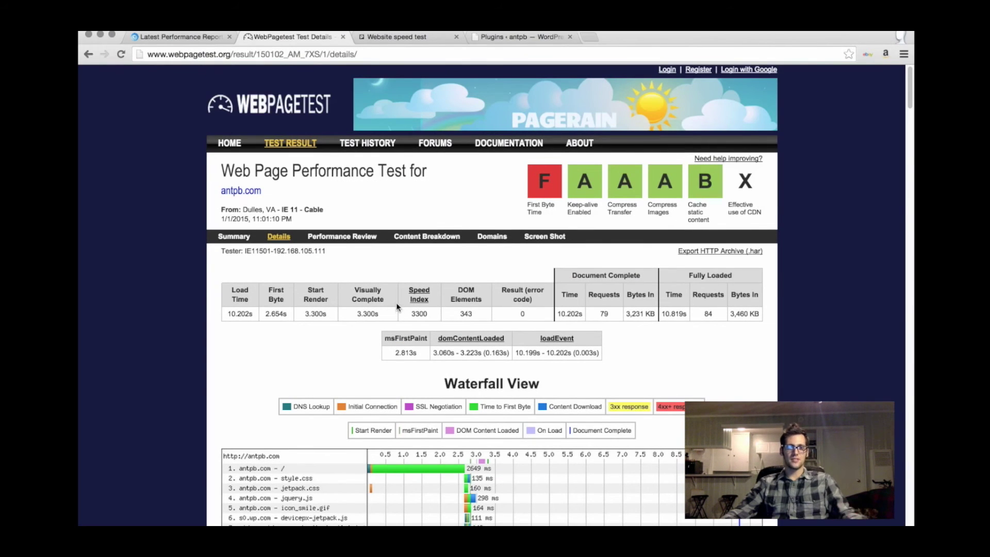
left_click(176, 36)
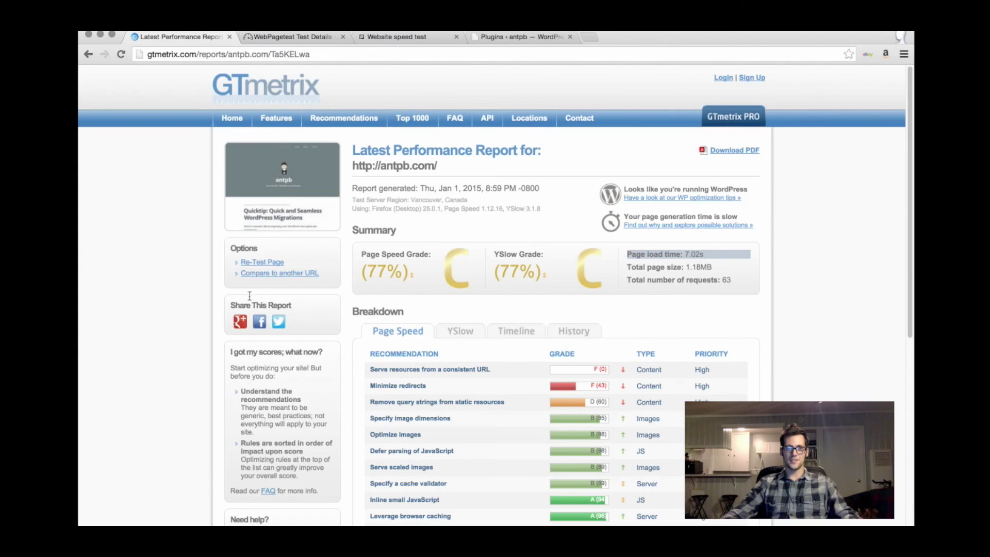
left_click(254, 263)
Rerun the antpb.com test in WebPageTest and check progress of both tests
left_click(283, 37)
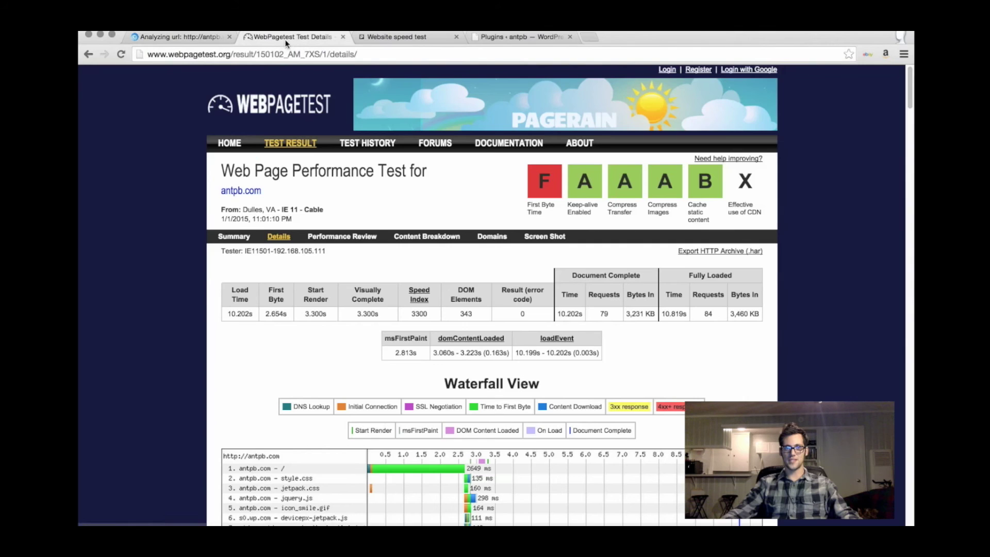
scroll(352, 290, "up", 1)
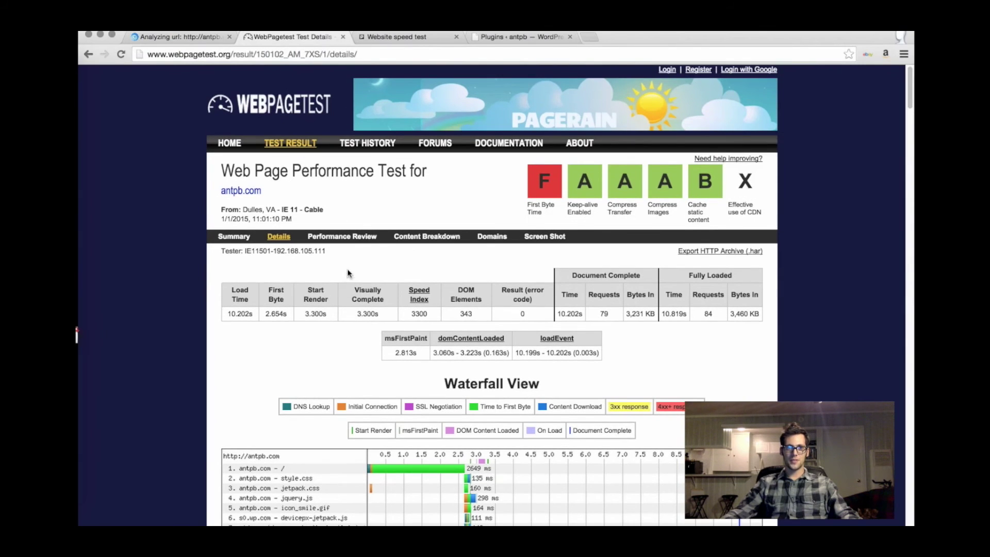
left_click(89, 54)
scroll(247, 217, "up", 5)
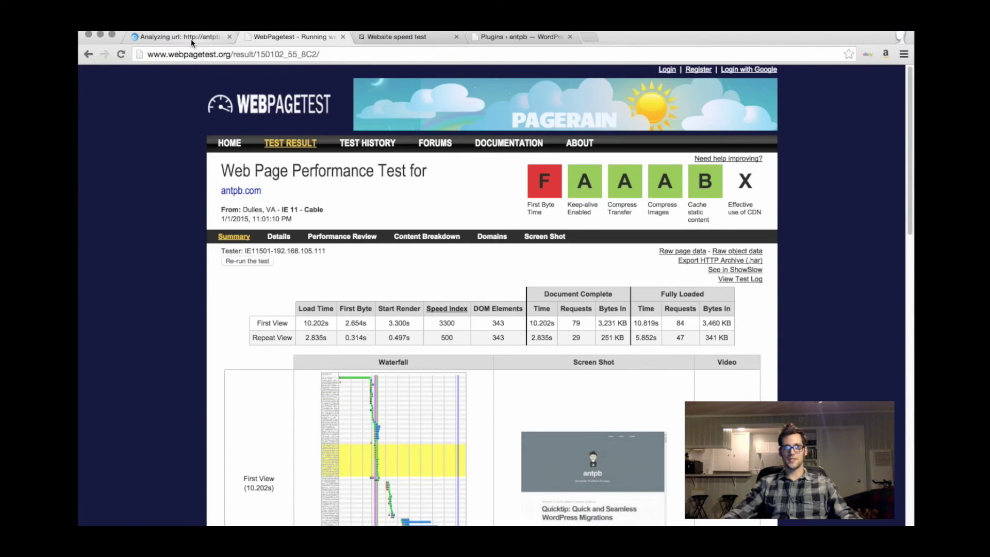
key("super+alt+Left")
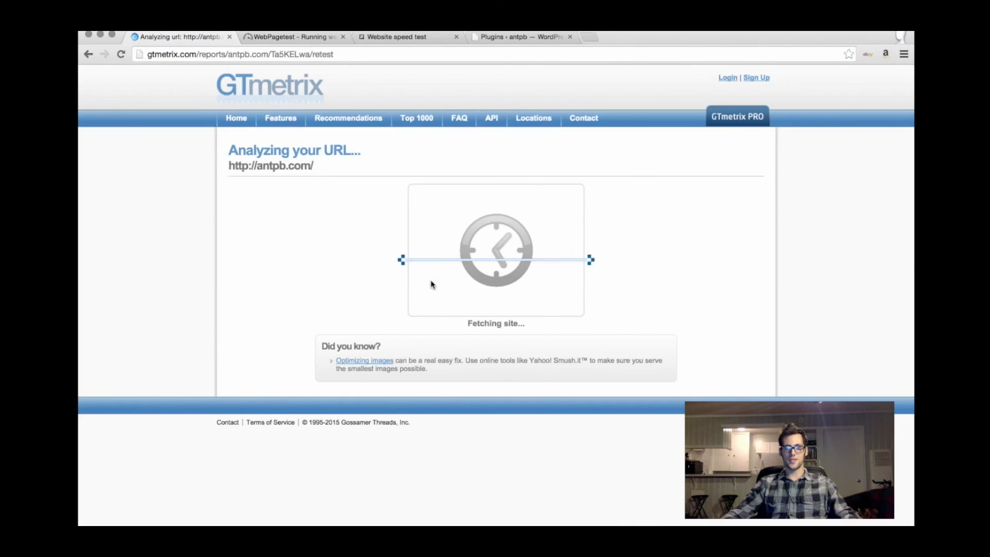
left_click(293, 35)
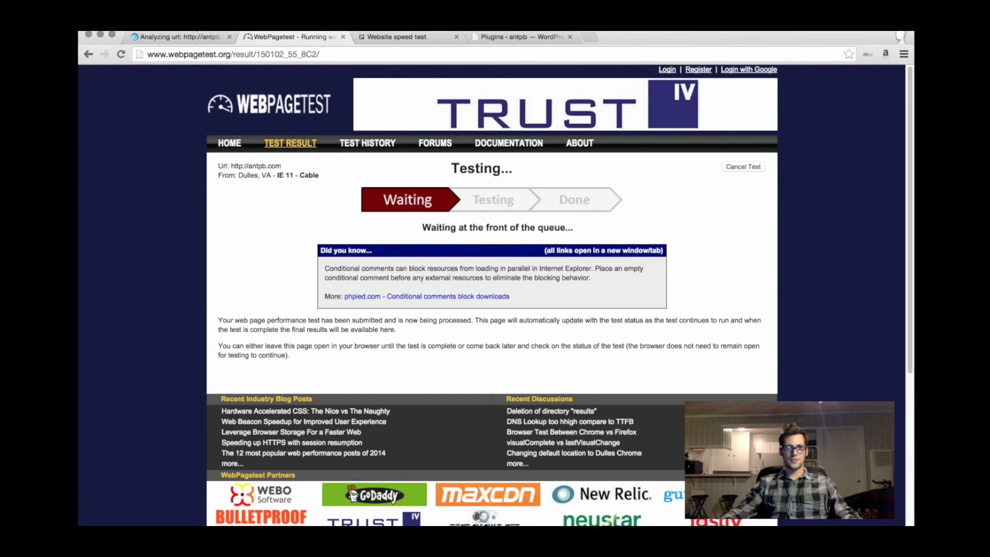
left_click(187, 37)
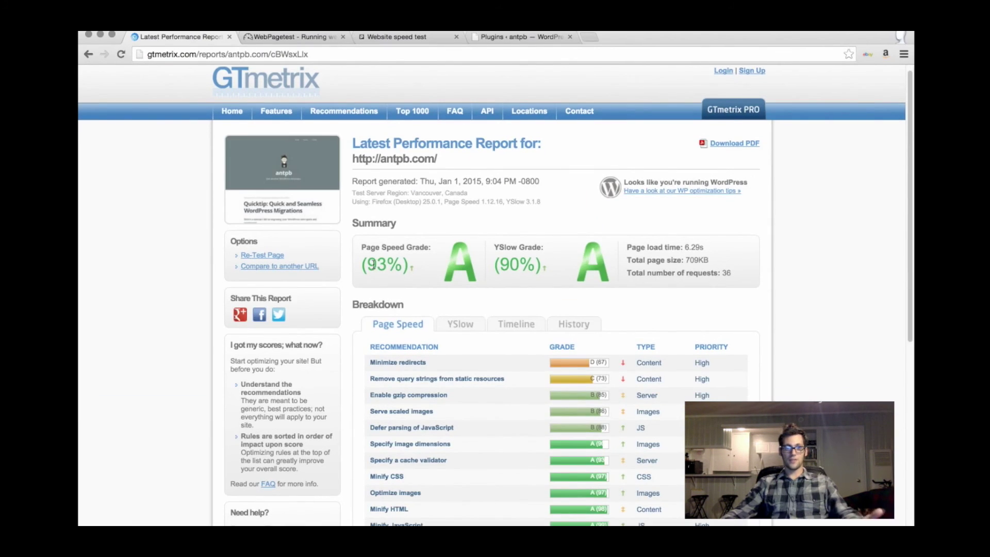
Highlight the new 93% Page Speed and 90% YSlow grades and expand the Minimize redirects details
triple_click(375, 264)
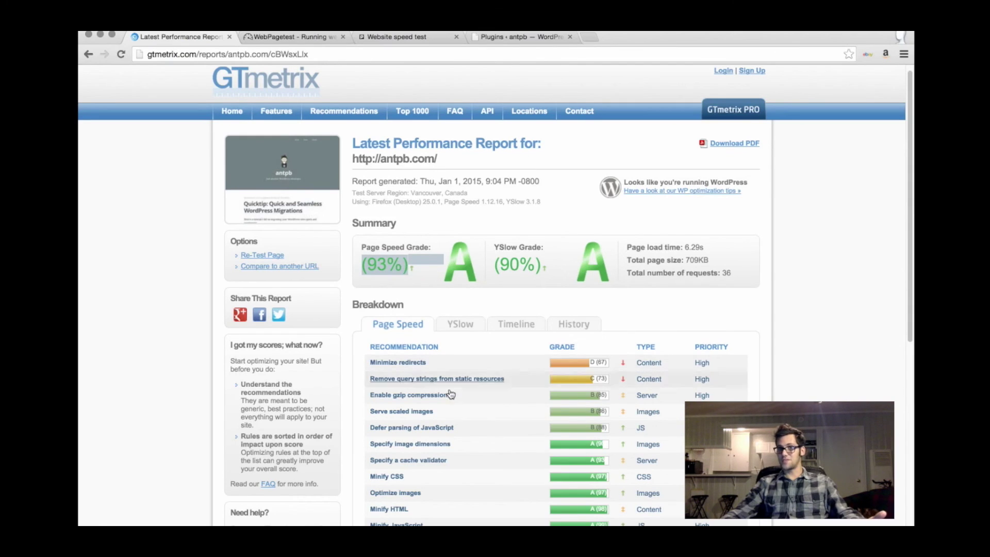
left_click(400, 277)
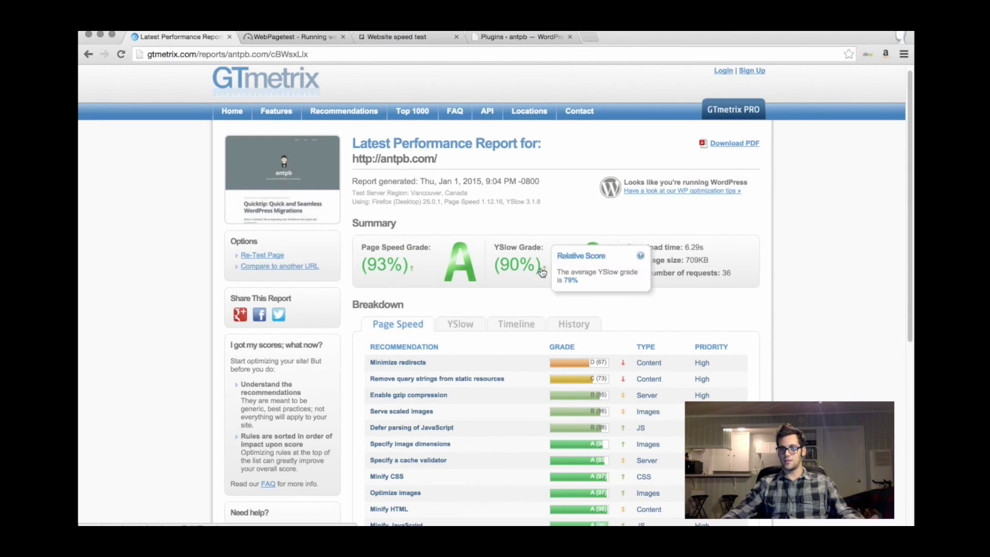
triple_click(510, 266)
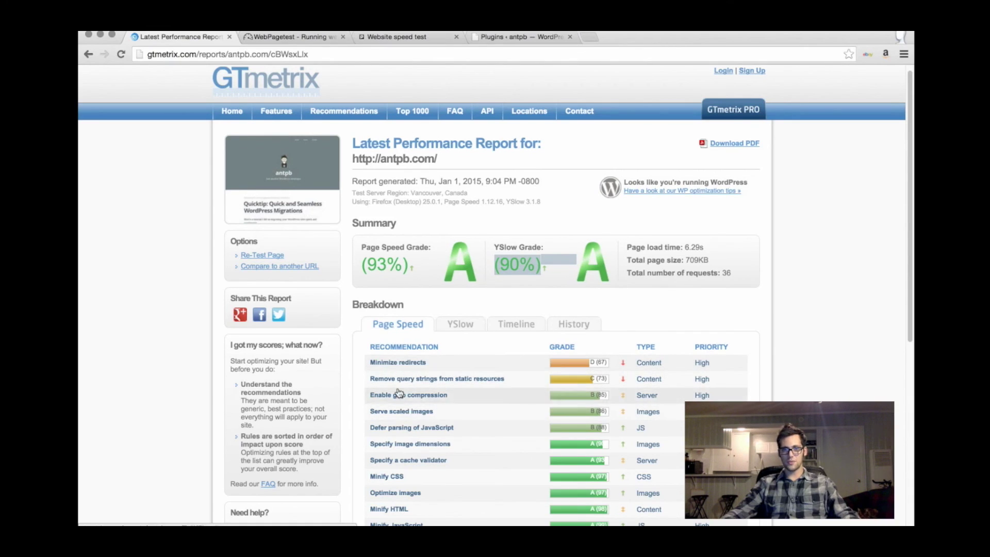
left_click(398, 363)
scroll(407, 368, "down", 1)
scroll(412, 373, "down", 1)
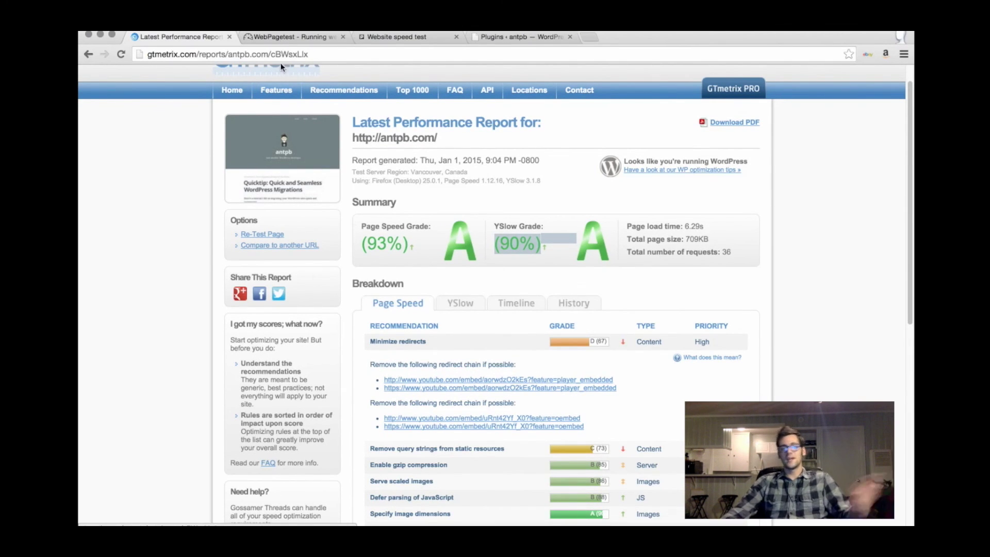
left_click(282, 36)
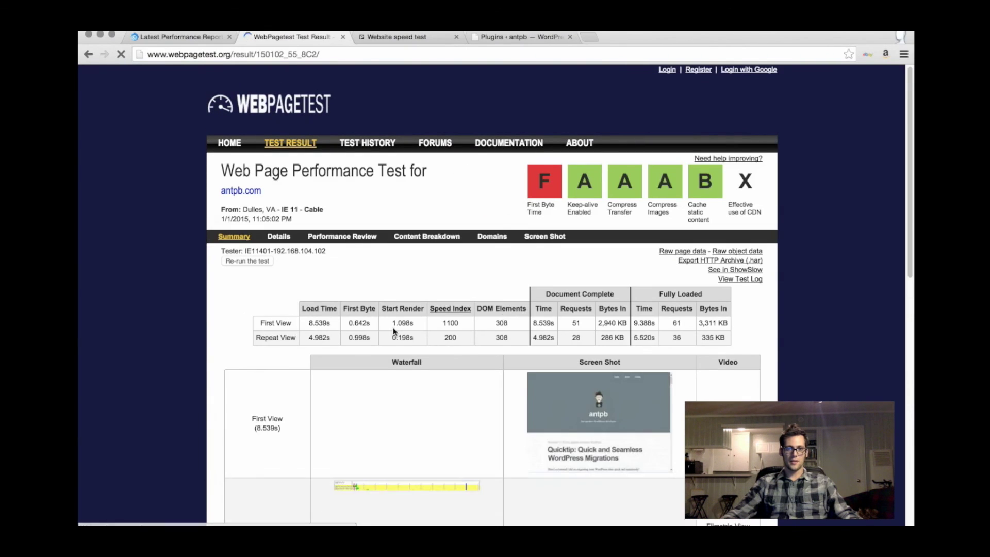
Highlight the rerun's 0.642s and 0.998s first byte times, 4.982s repeat load and 1.098s start render
double_click(359, 322)
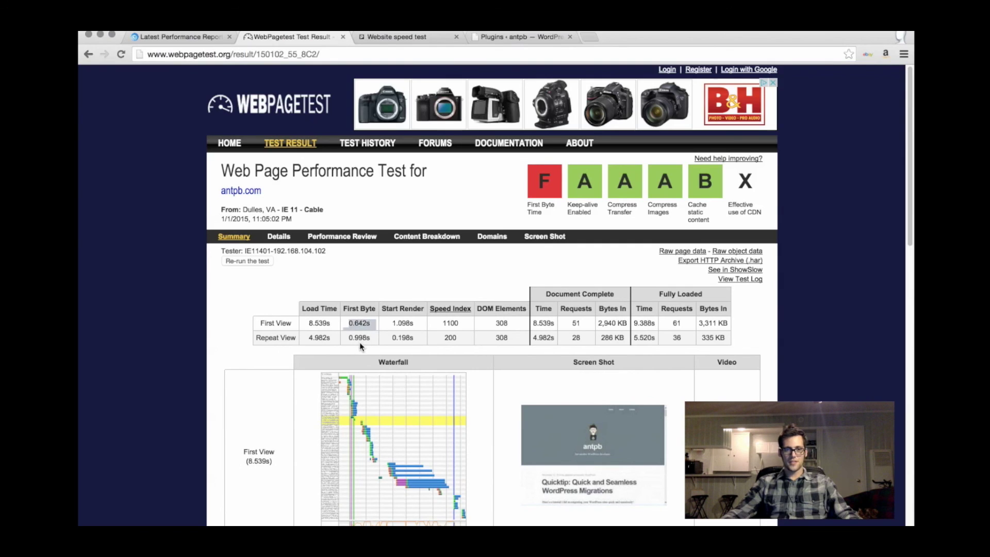
double_click(359, 337)
scroll(361, 338, "down", 5)
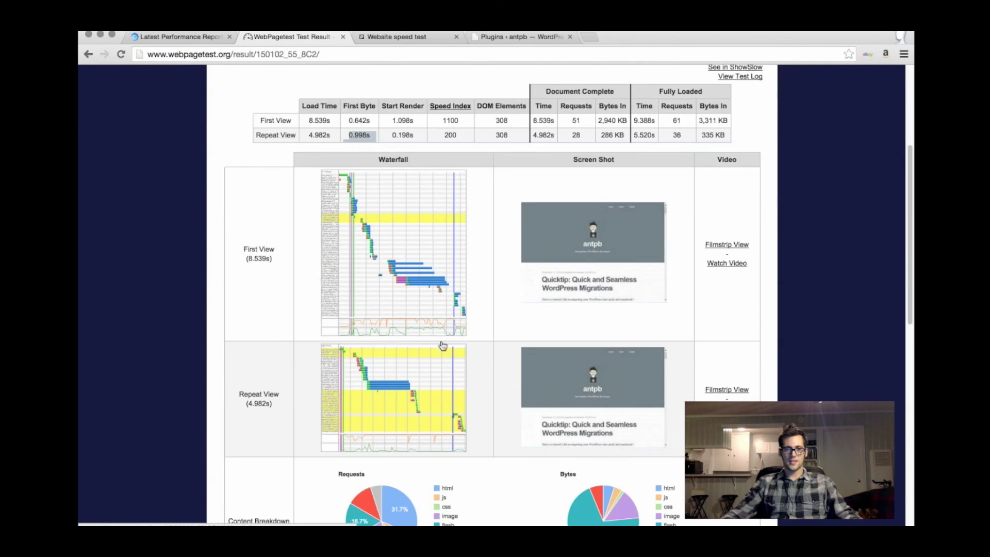
scroll(442, 346, "up", 5)
scroll(348, 344, "down", 1)
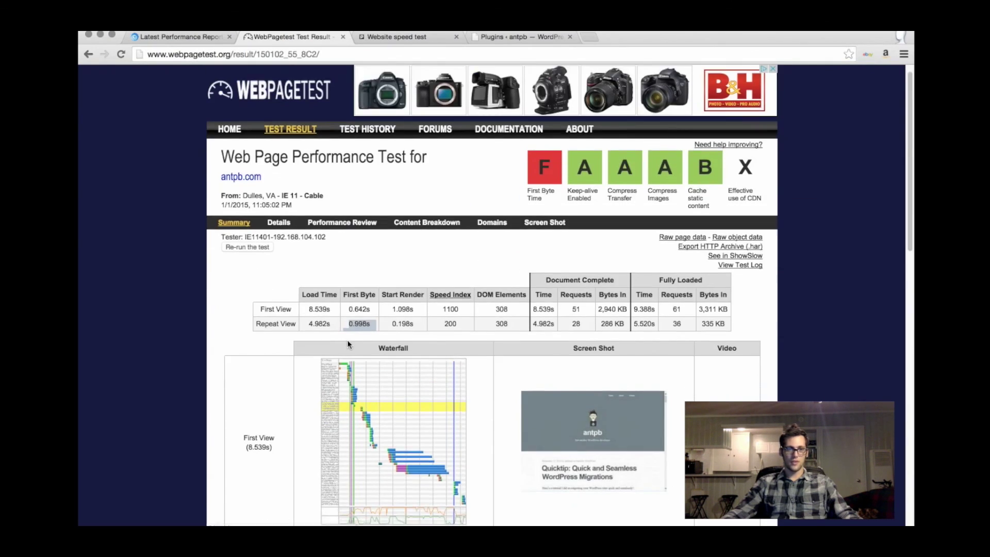
scroll(347, 339, "down", 1)
left_click(316, 304)
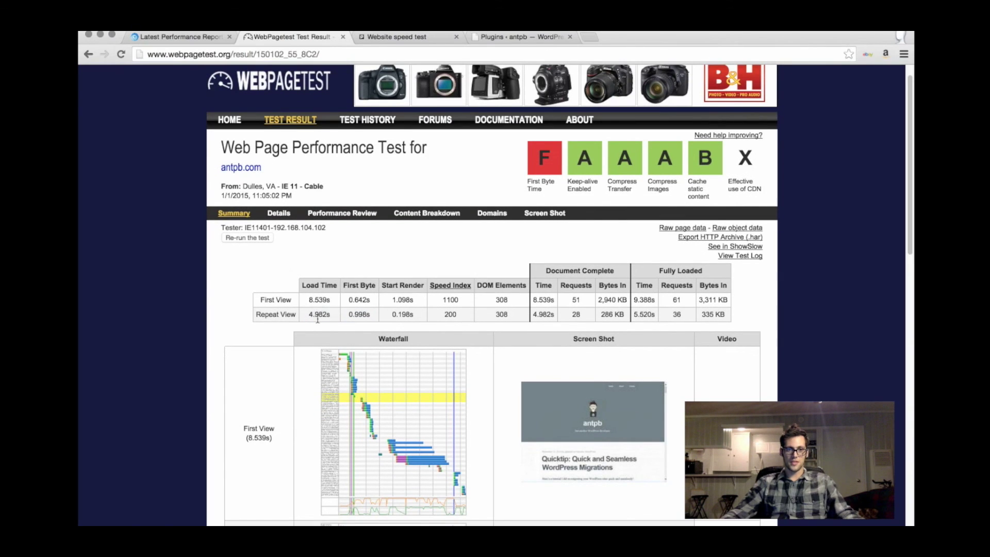
double_click(319, 316)
double_click(408, 300)
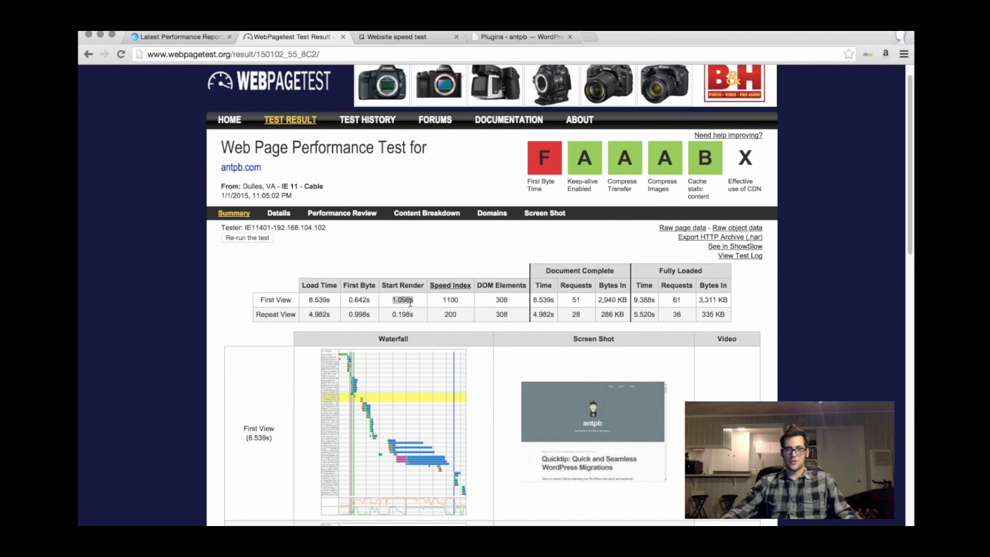